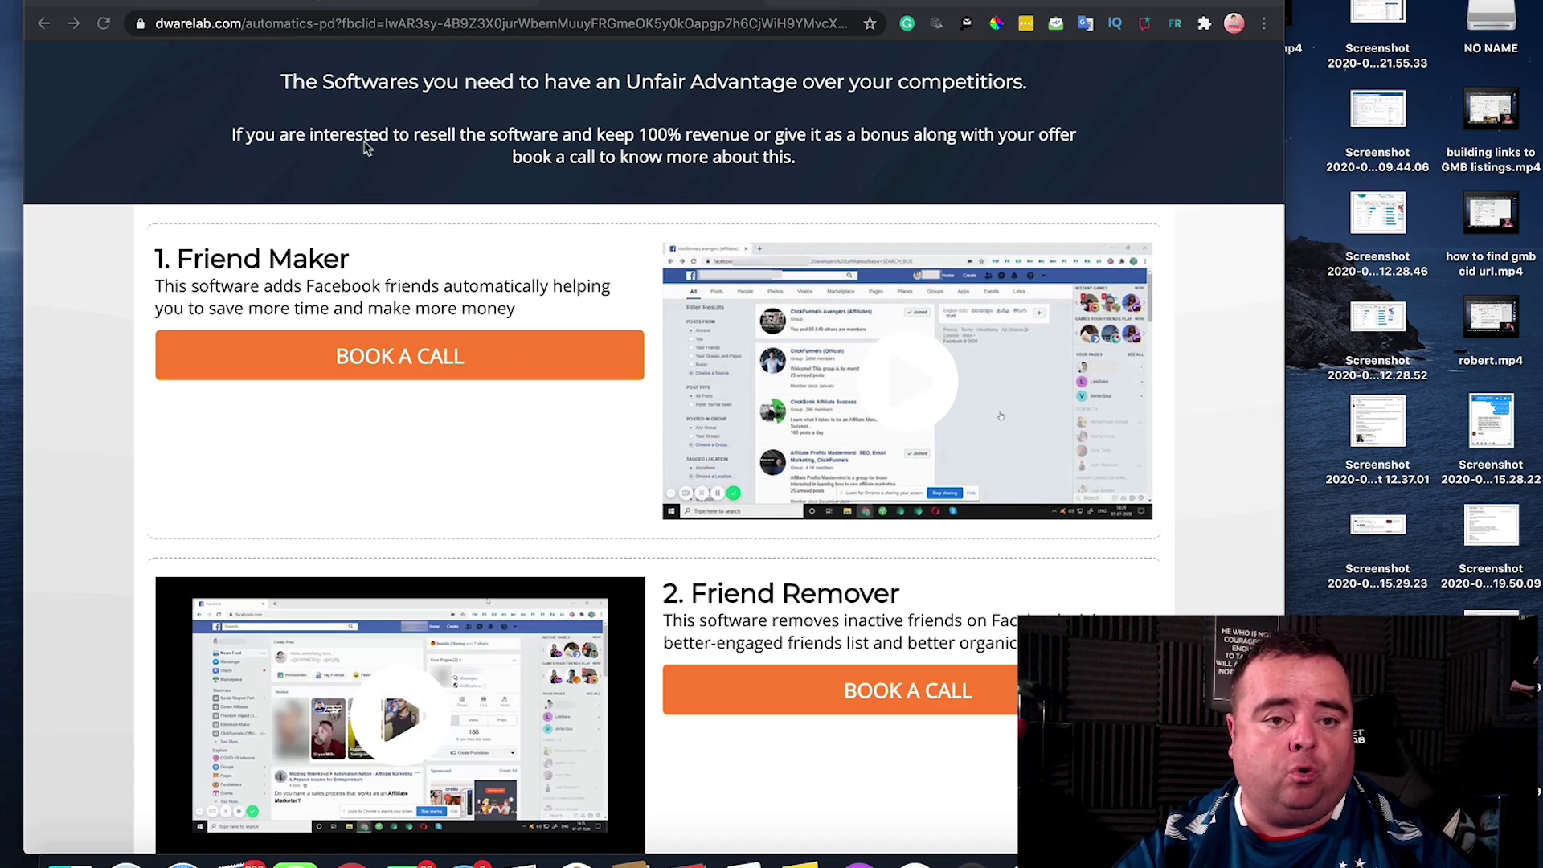
pyautogui.click(341, 24)
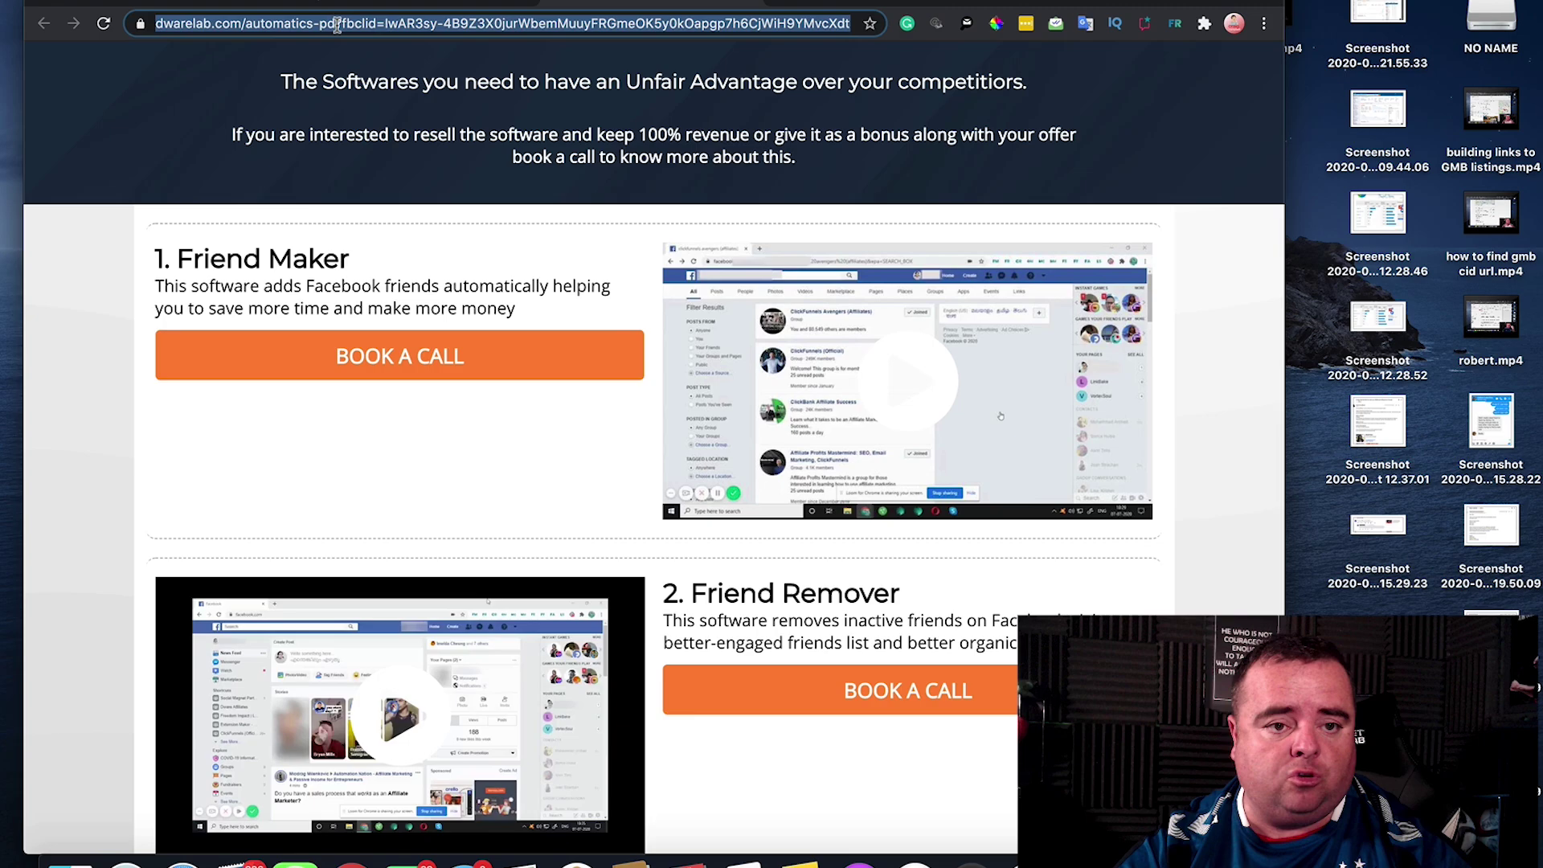
pyautogui.click(291, 29)
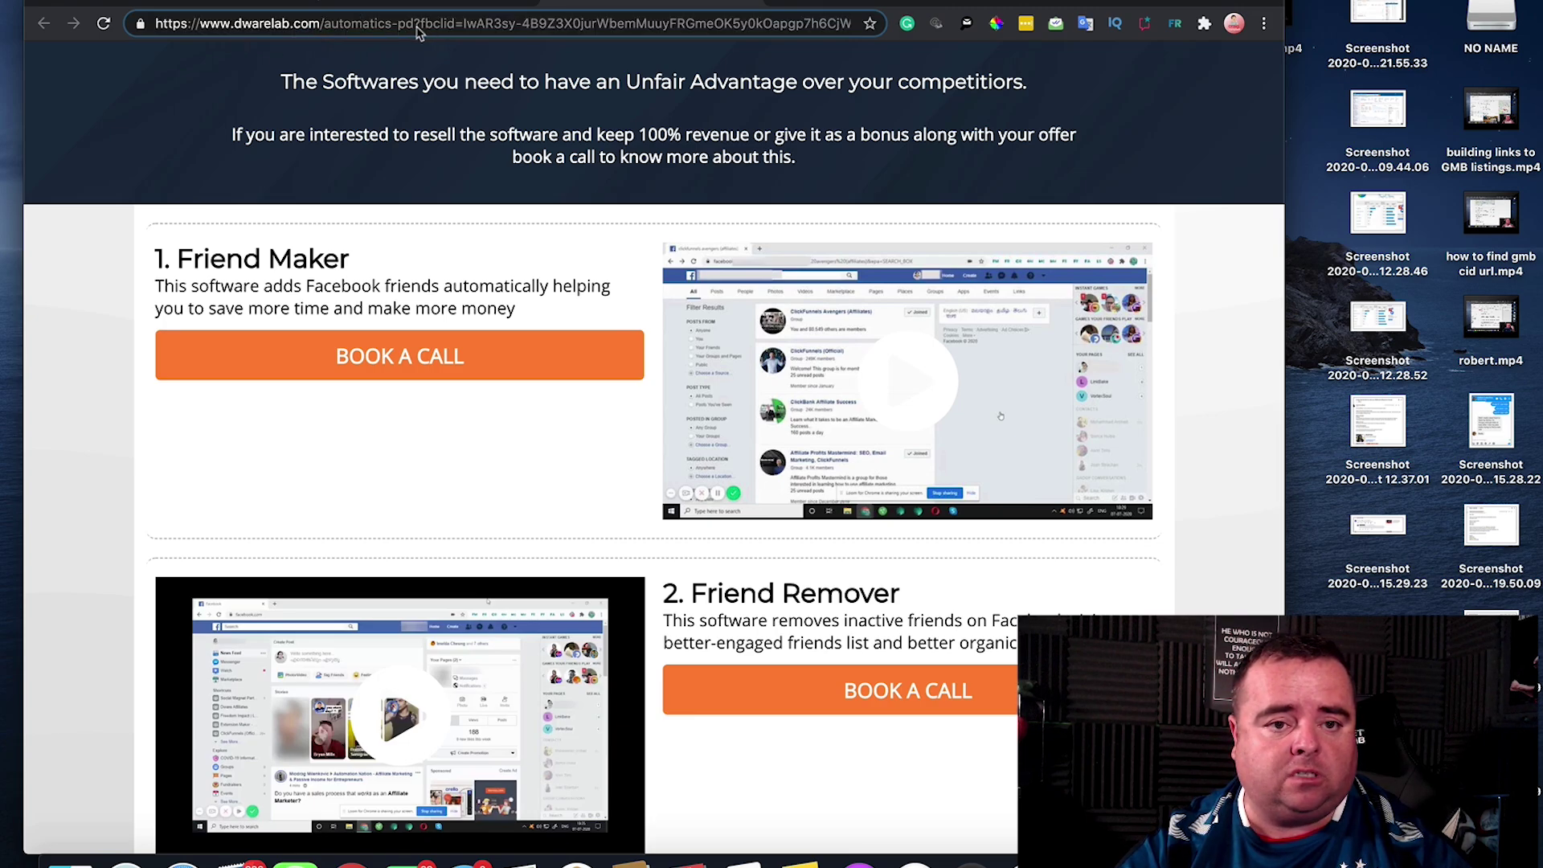
pyautogui.moveTo(412, 24); pyautogui.dragTo(184, 27)
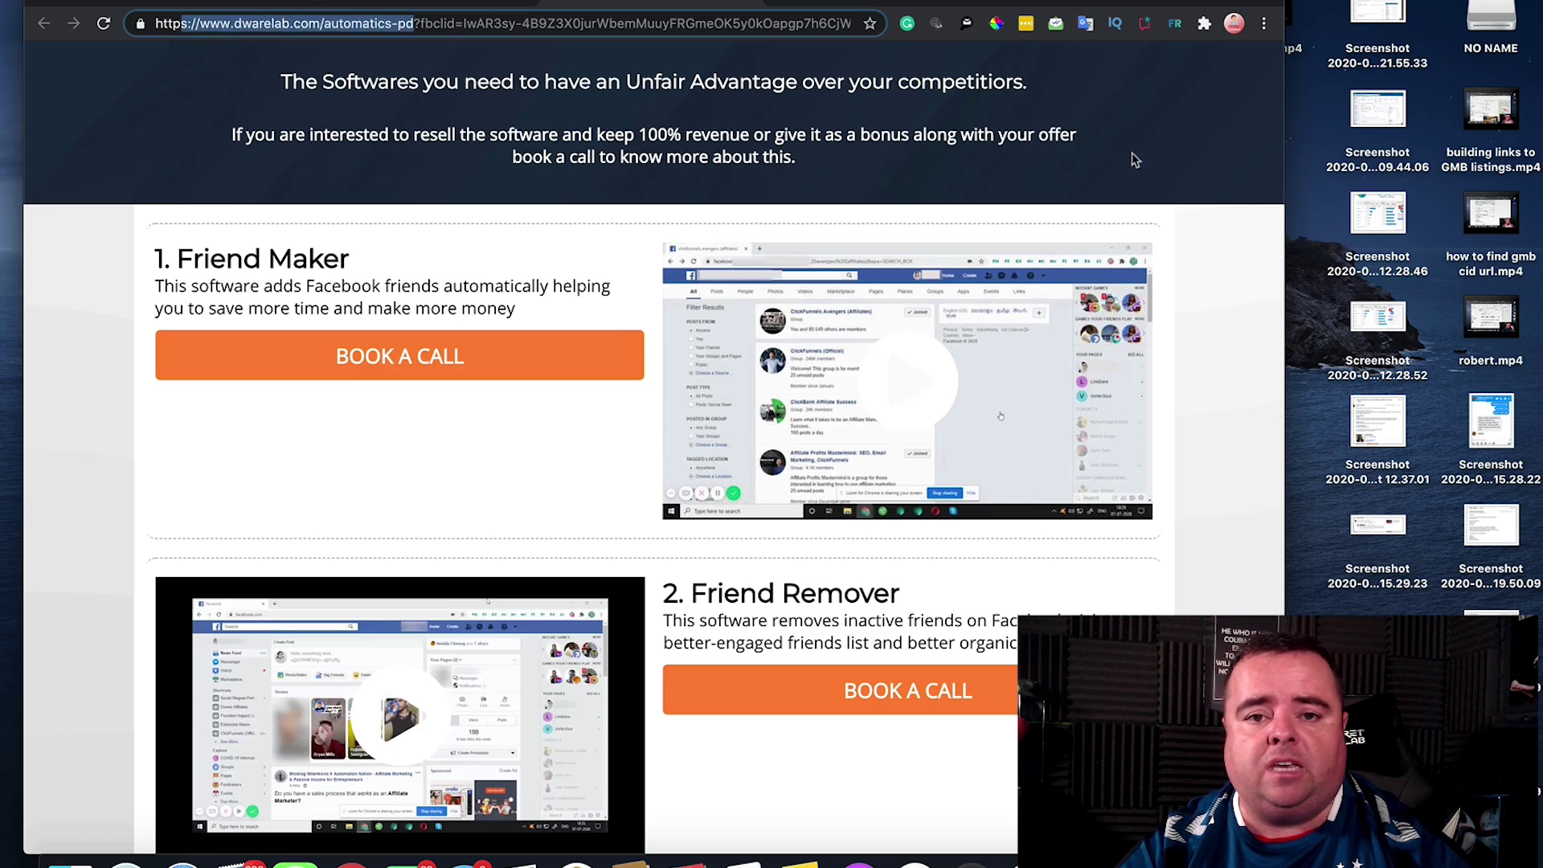
# Step: Dismiss the address prompt and scroll the DwareLab product list to review the Friend Remover entry
pyautogui.click(1208, 247)
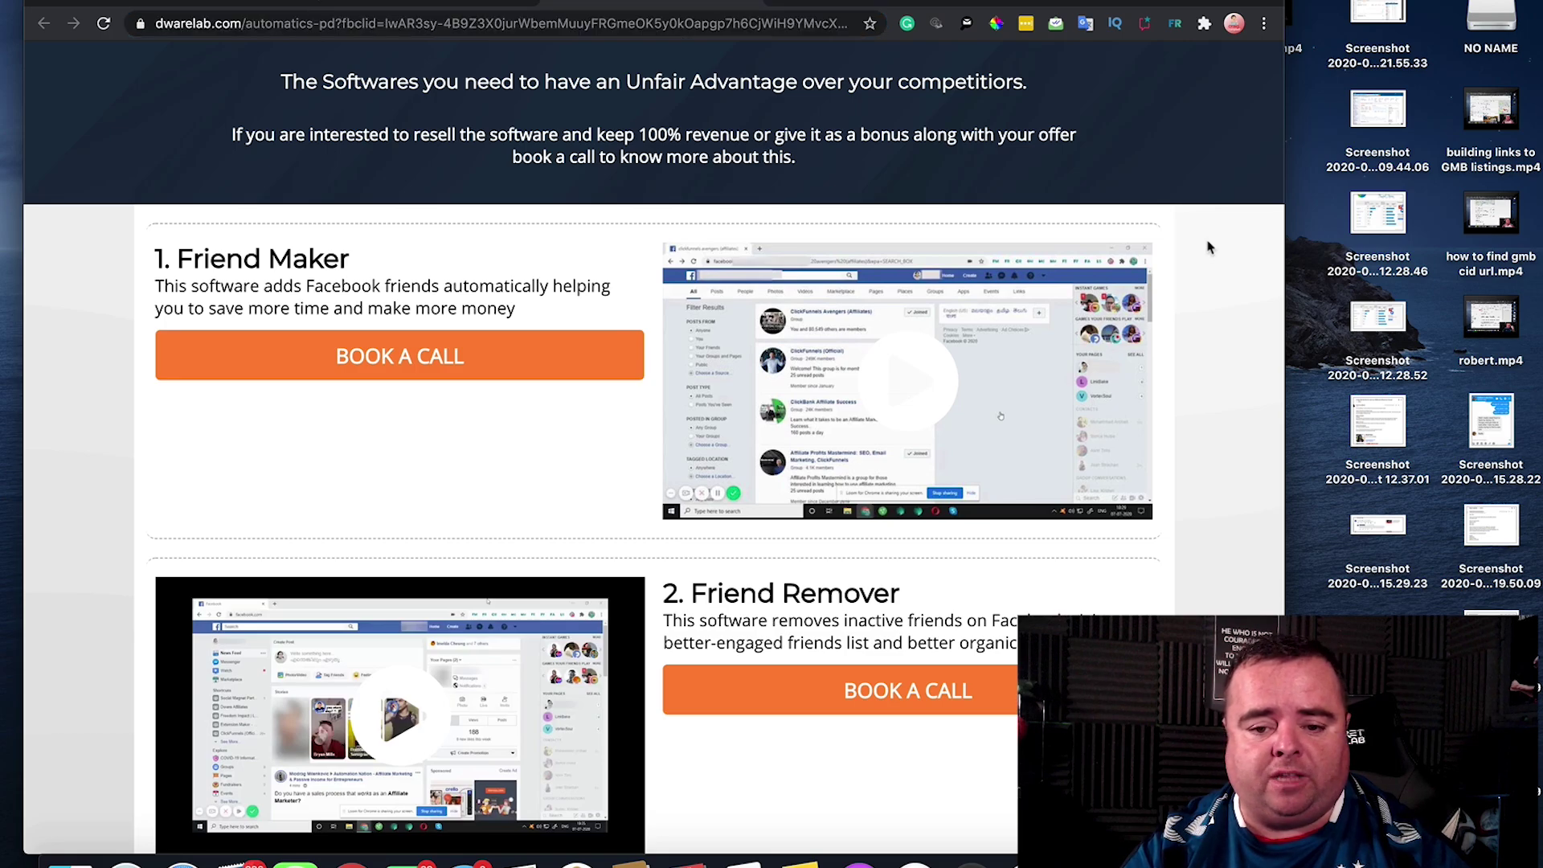
pyautogui.scroll(-5, 1207, 246)
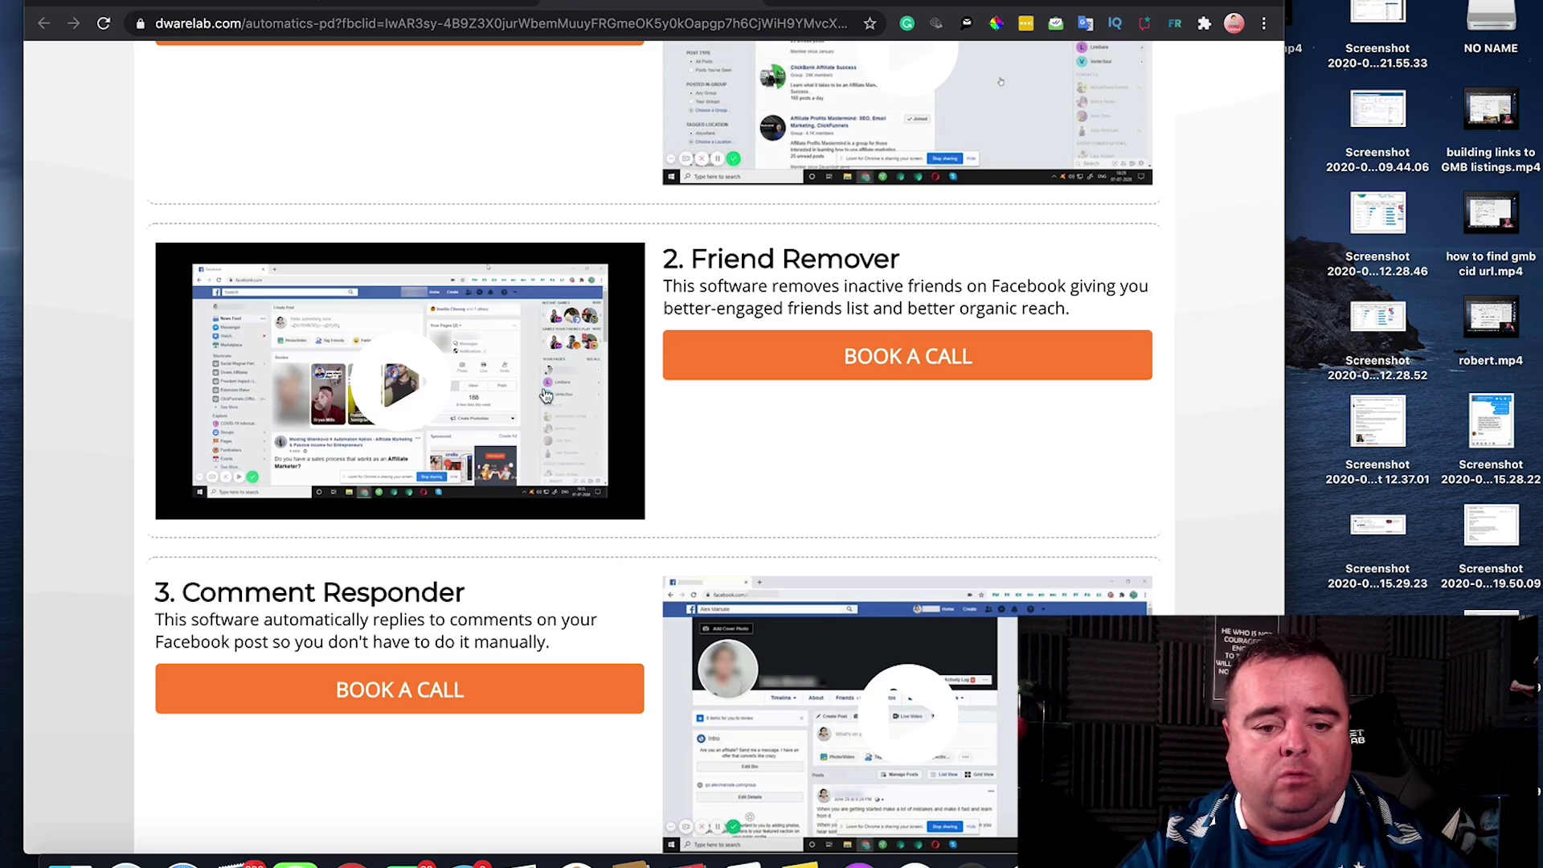
pyautogui.scroll(-1, 813, 466)
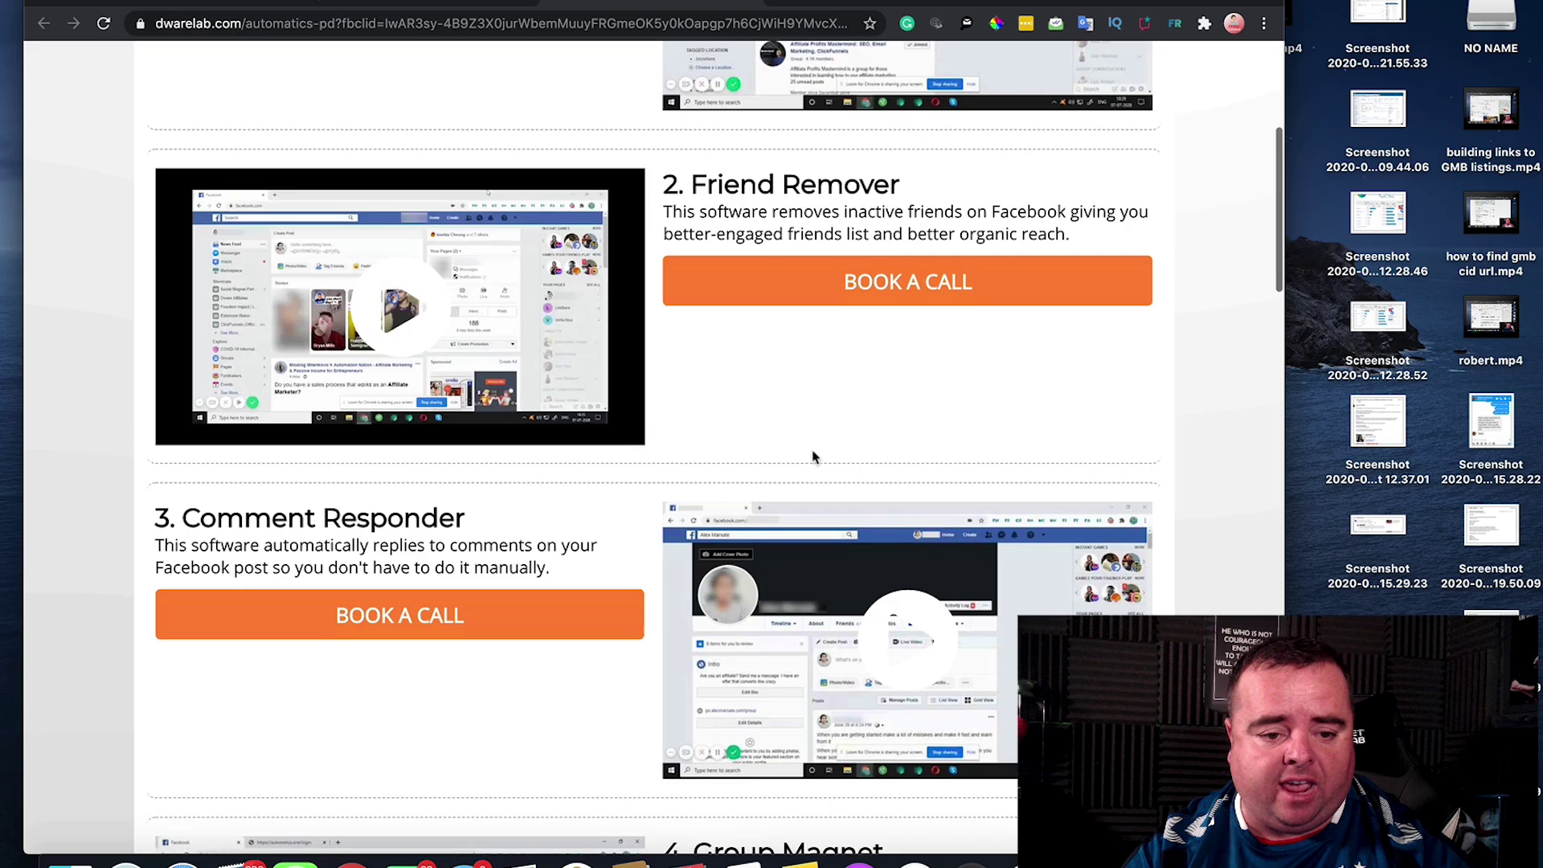
pyautogui.scroll(-8, 813, 457)
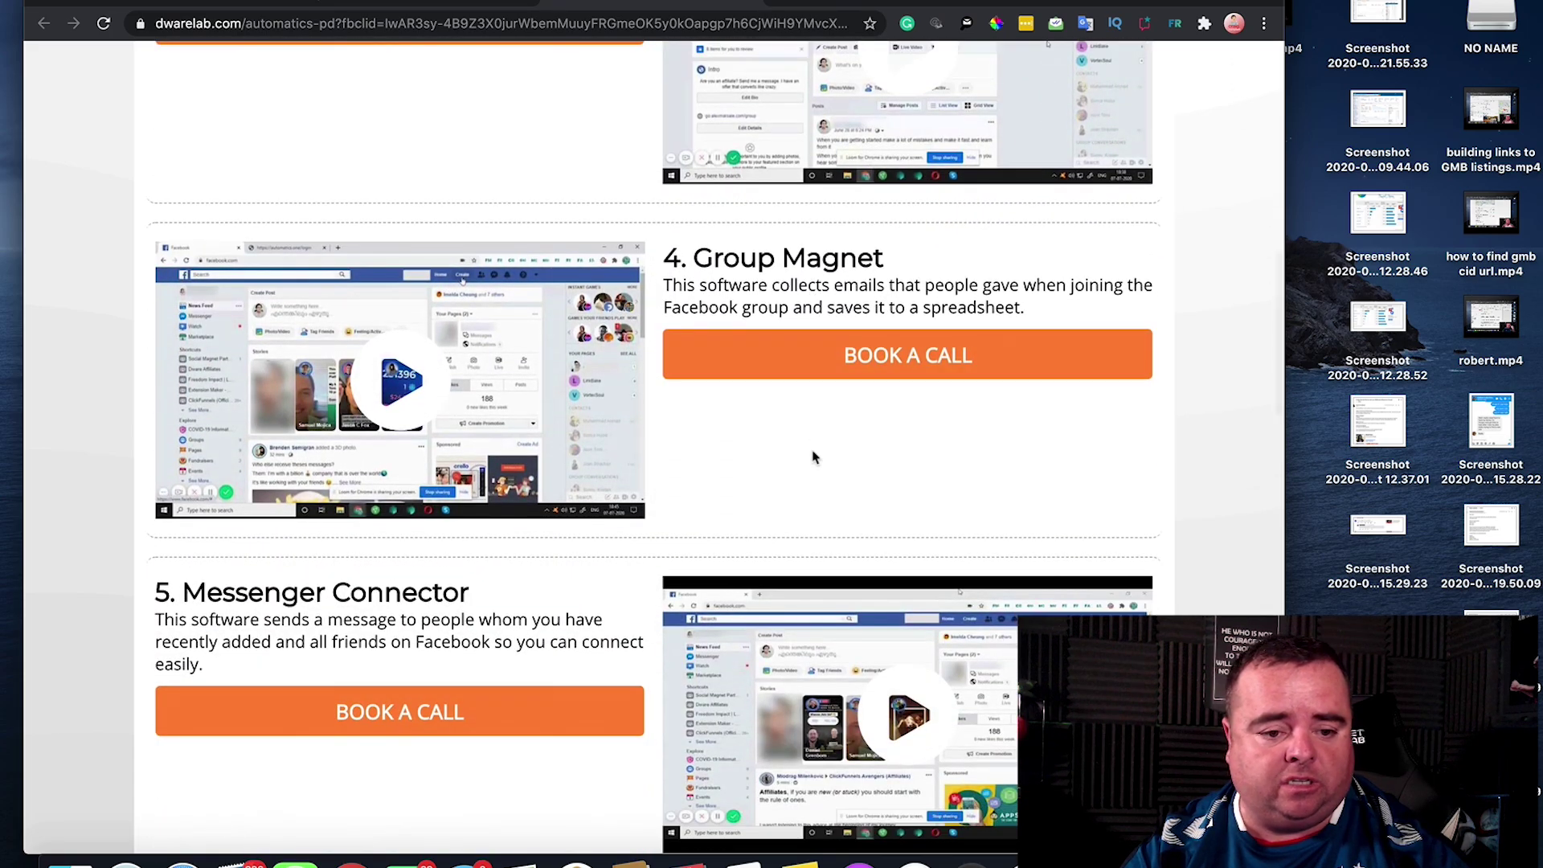
pyautogui.scroll(7, 813, 456)
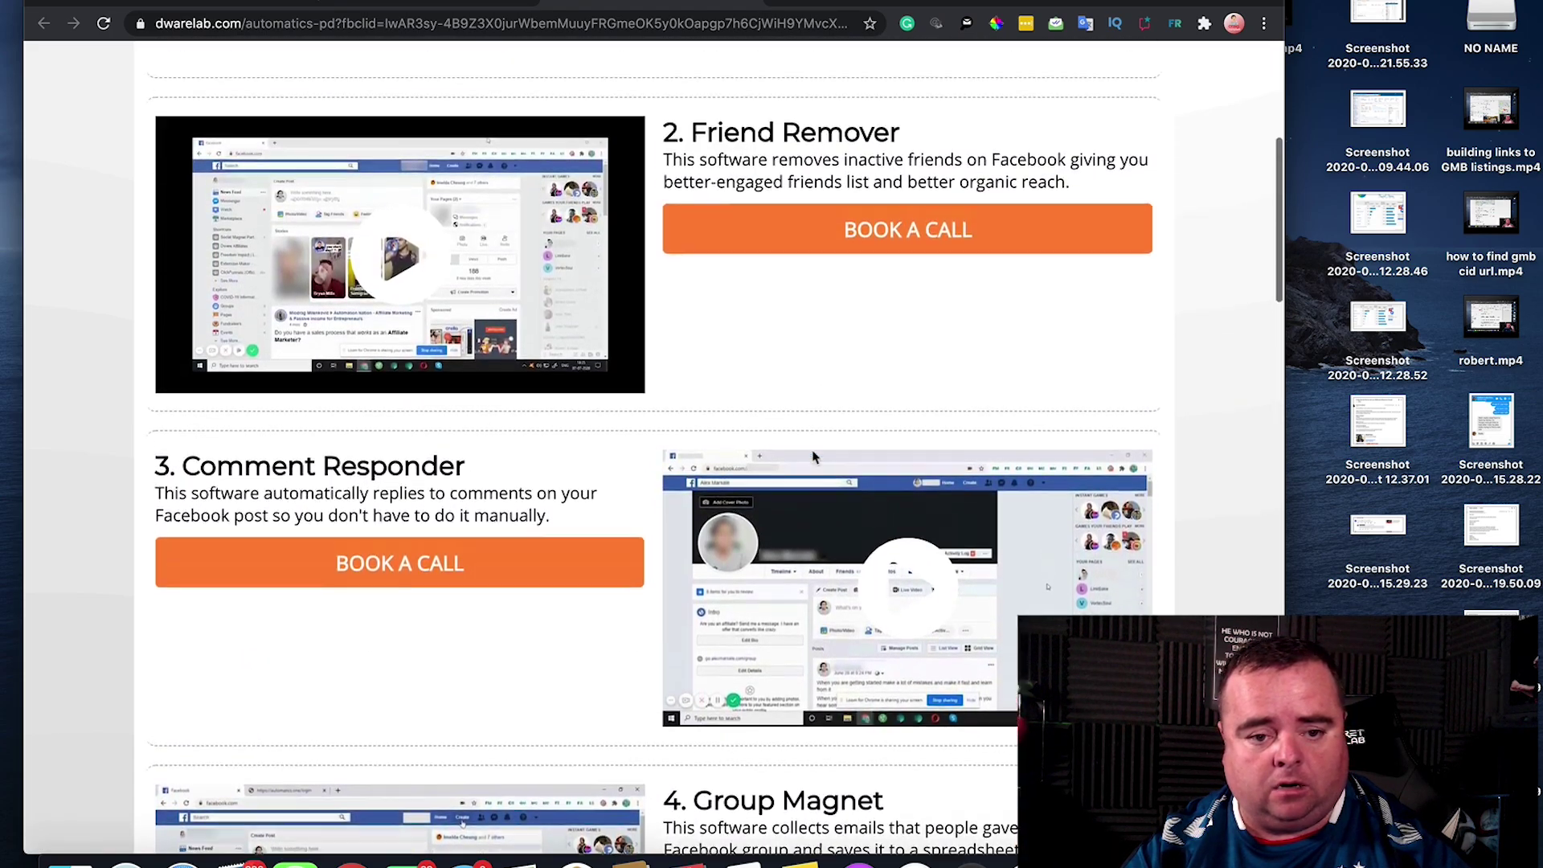
pyautogui.scroll(7, 813, 457)
pyautogui.scroll(-2, 819, 642)
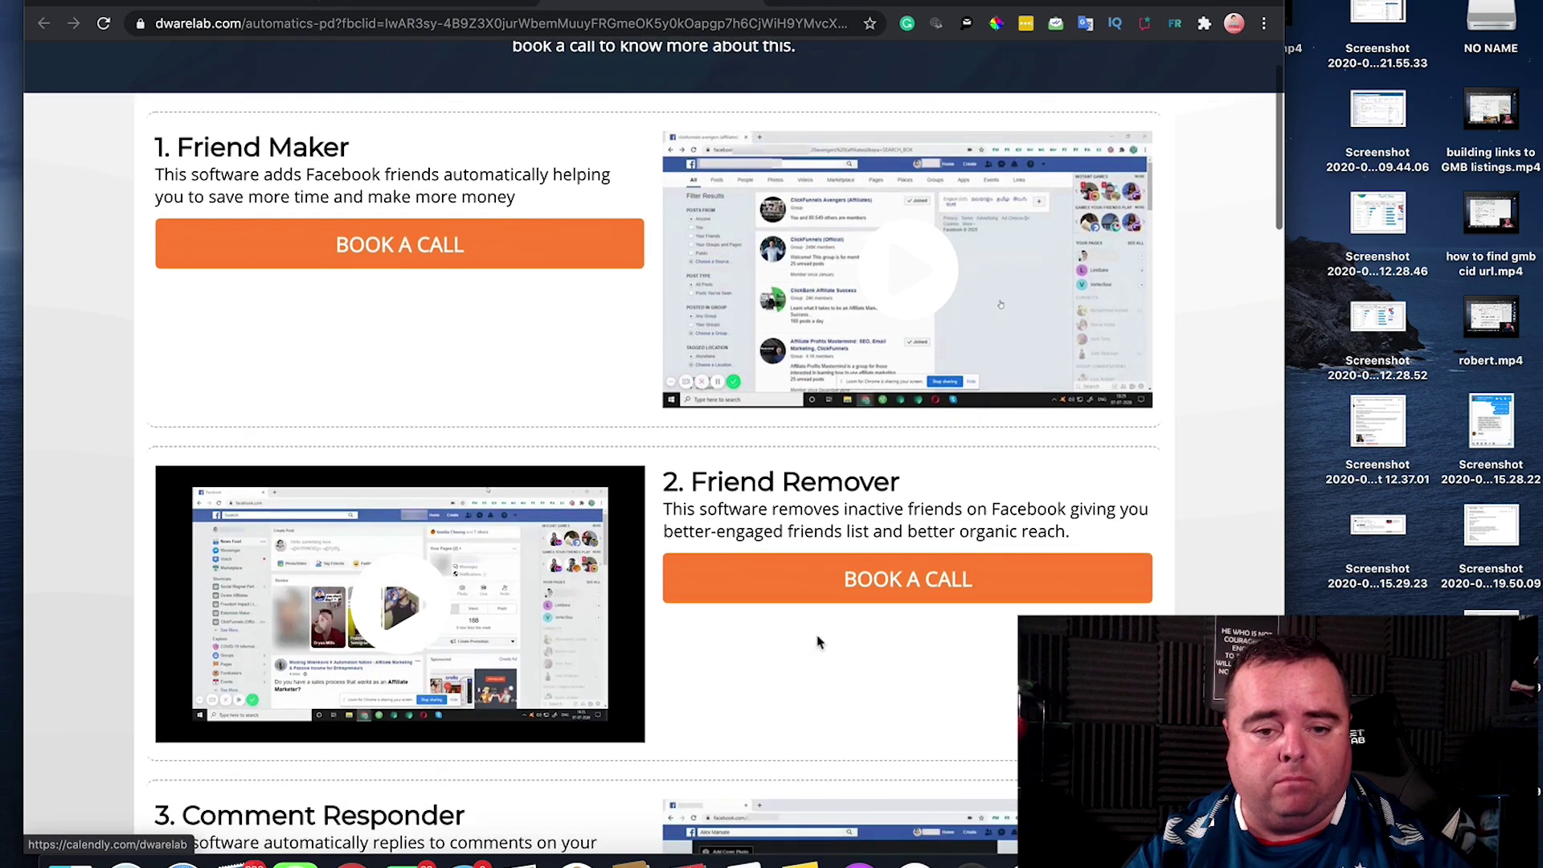
pyautogui.scroll(-2, 819, 641)
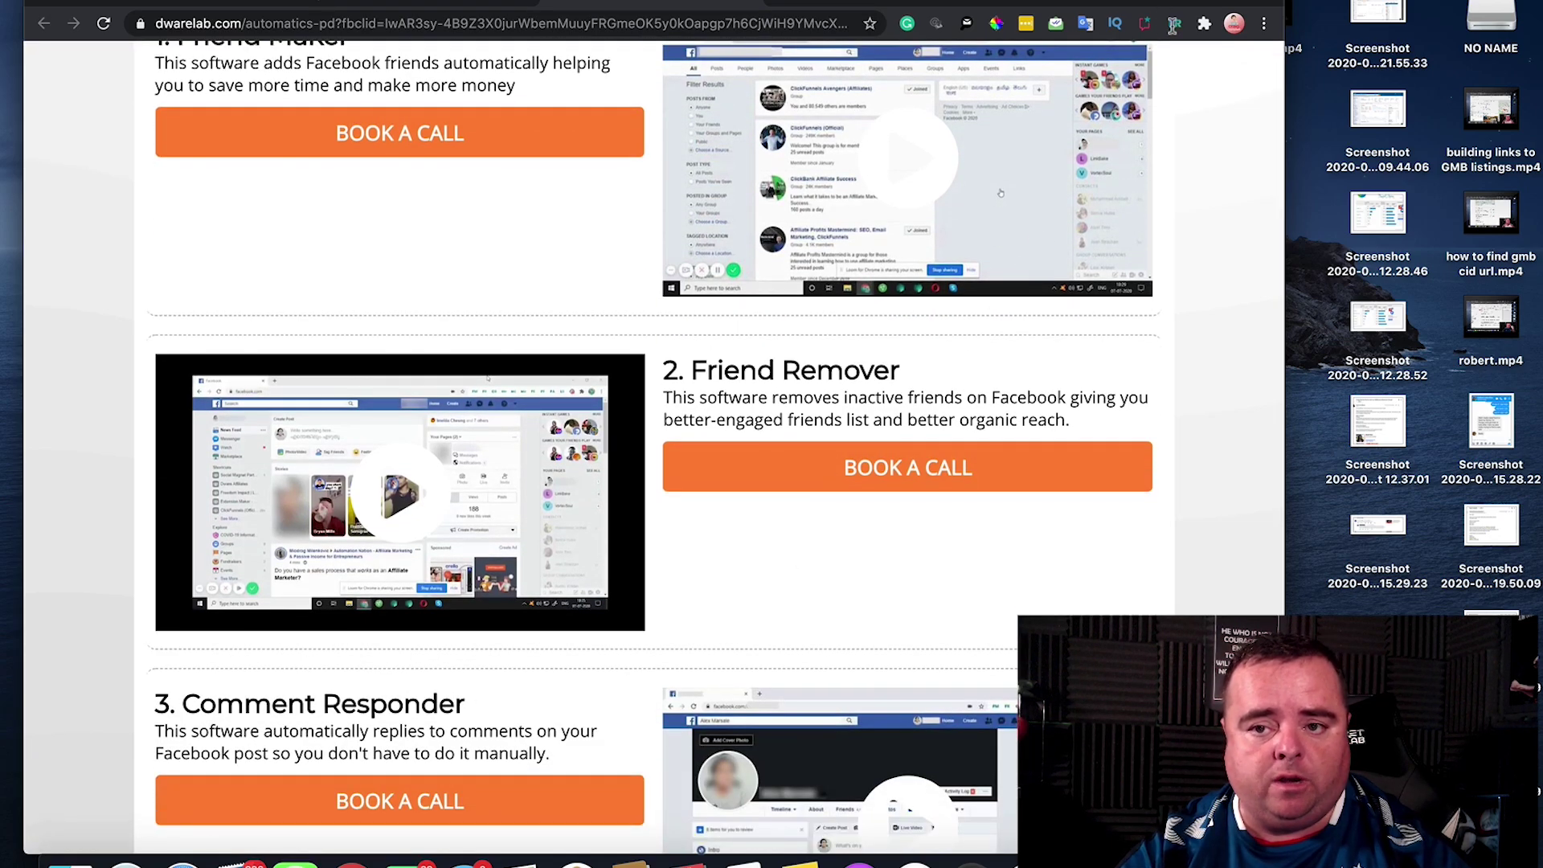
# Step: Open the Friend Remover panel and, finding it empty, close it by clicking on the page
pyautogui.click(1175, 24)
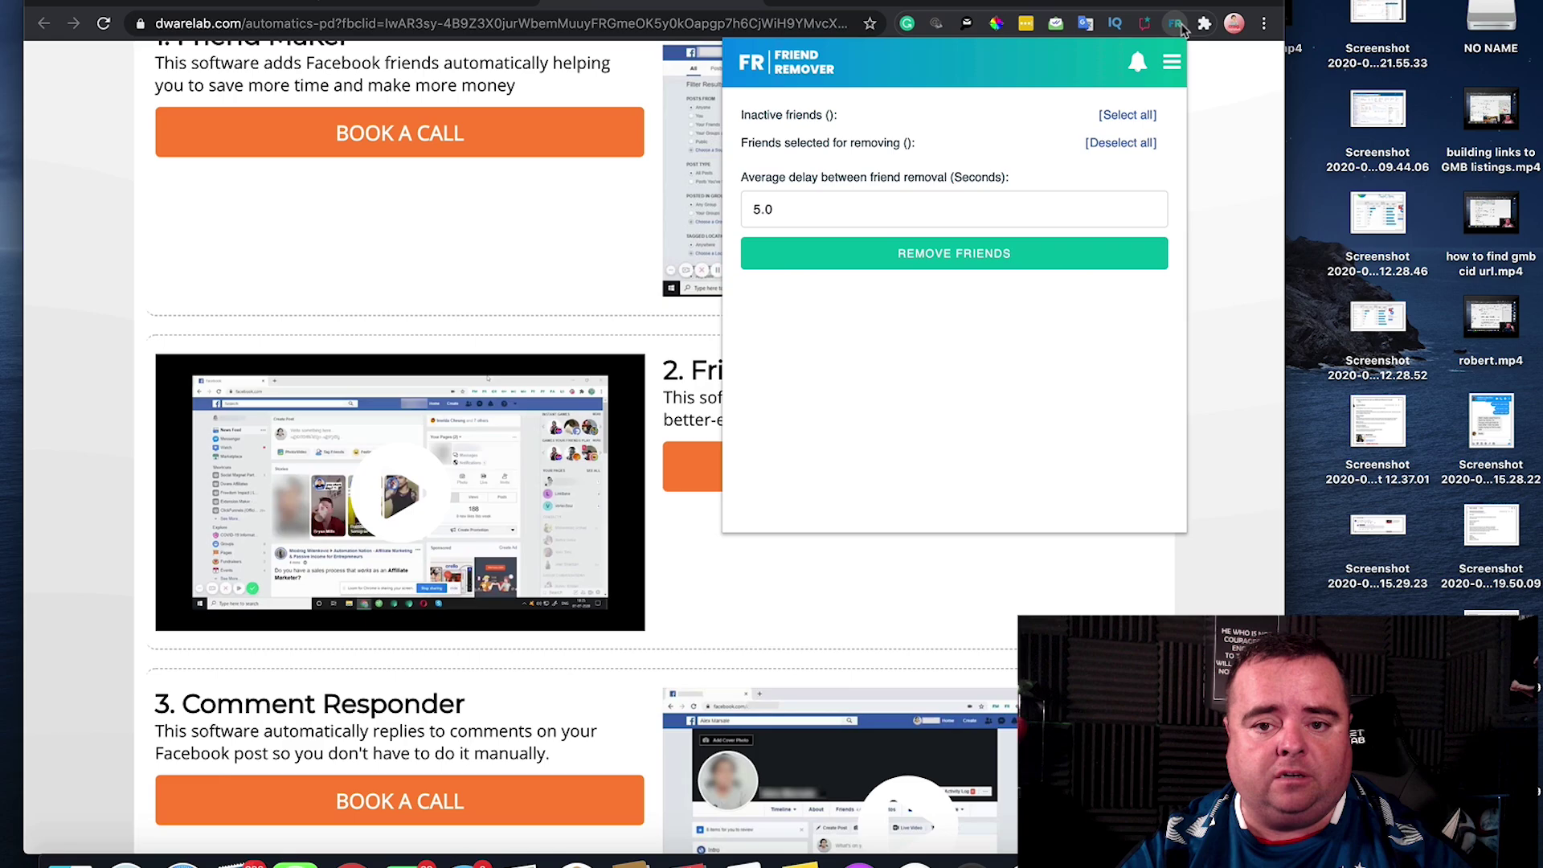
pyautogui.click(1257, 140)
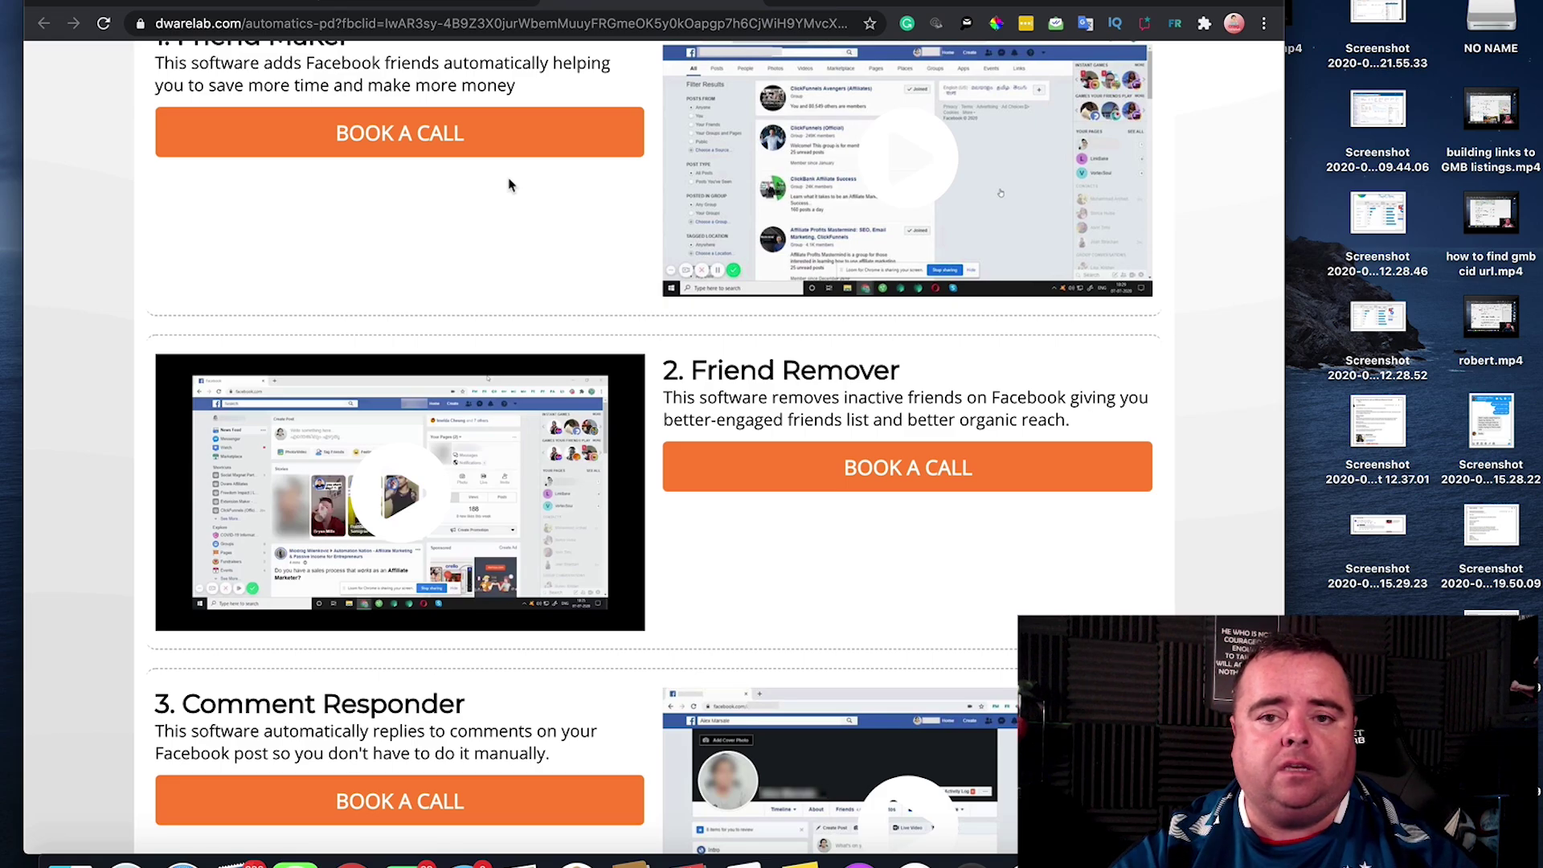
# Step: Reopen Friend Remover from the toolbar and let it load the 4494 inactive friends
pyautogui.click(1173, 25)
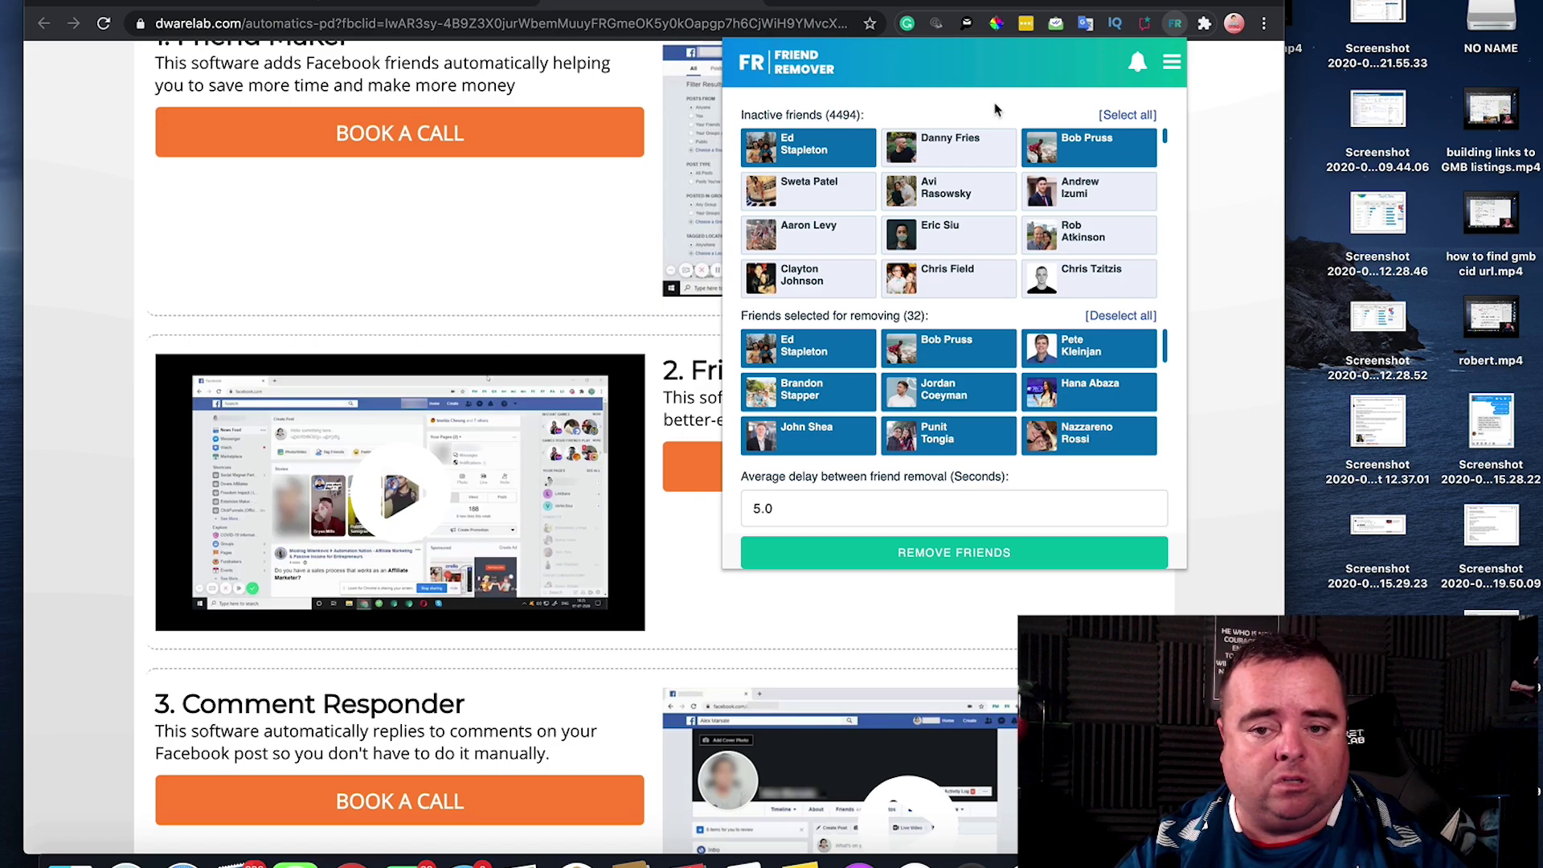
# Step: Select one more inactive friend, bringing the total to 33, and drag the list scrollbars to browse names
pyautogui.click(956, 199)
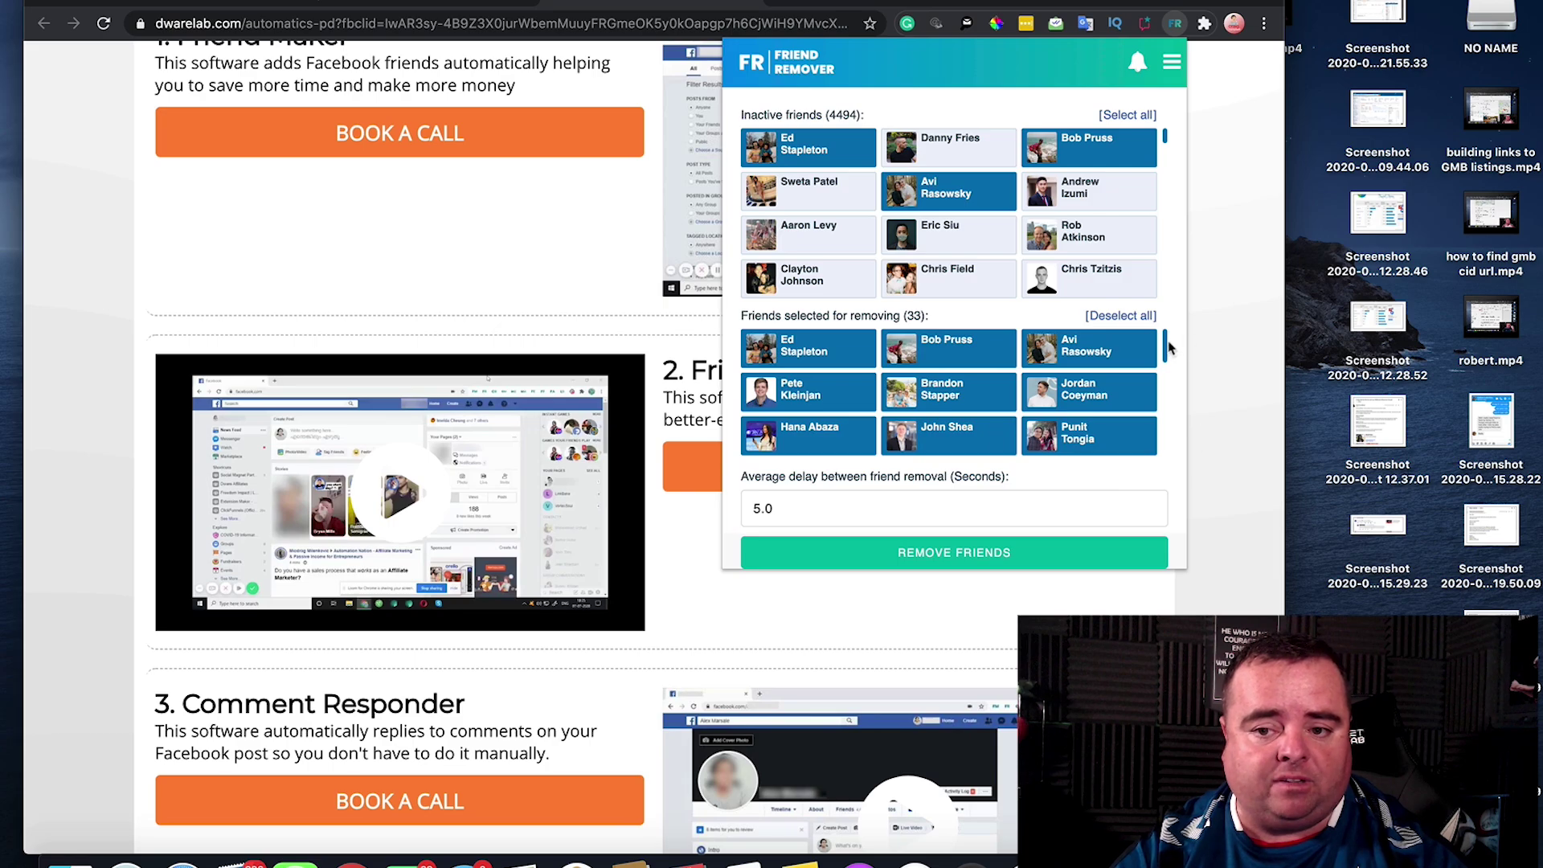
pyautogui.moveTo(1168, 348)
pyautogui.mouseDown()
pyautogui.moveTo(1169, 362)
pyautogui.moveTo(1169, 347)
pyautogui.mouseUp()
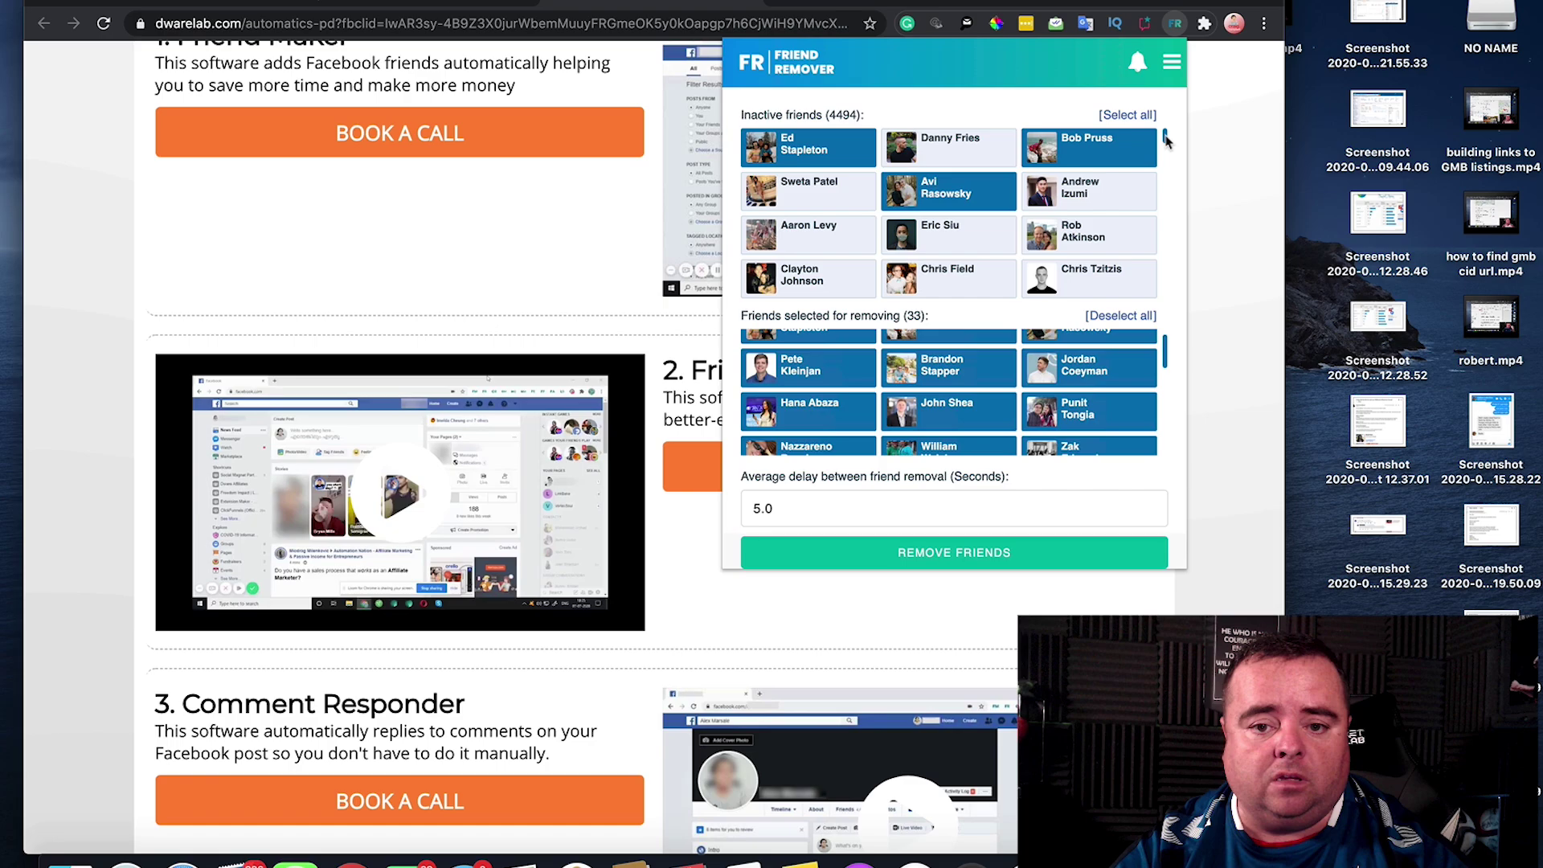
pyautogui.moveTo(1167, 140); pyautogui.dragTo(1171, 197)
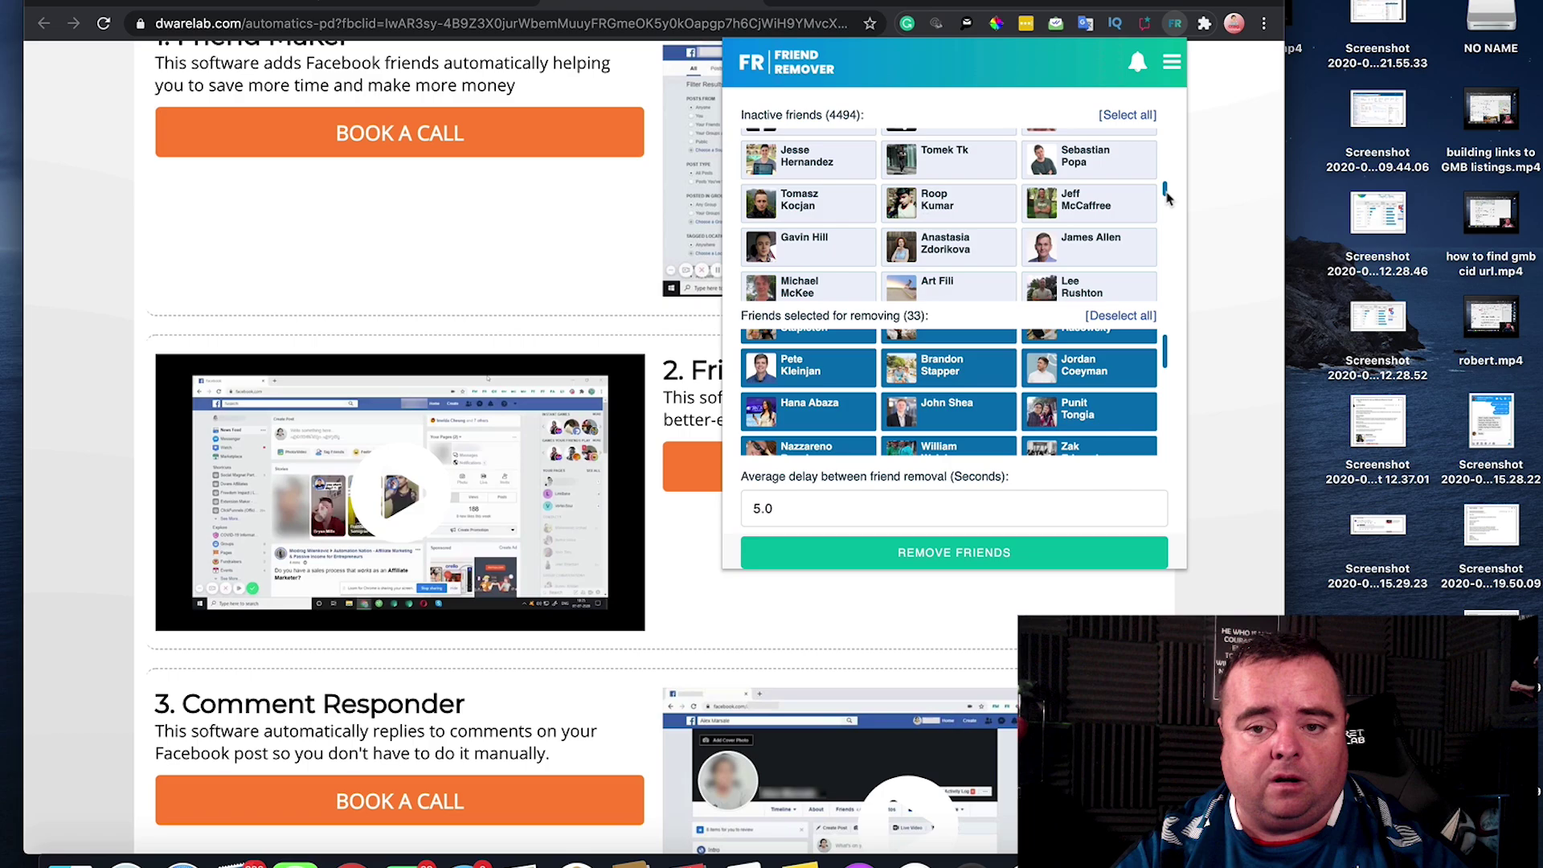
pyautogui.moveTo(1167, 193); pyautogui.dragTo(1173, 297)
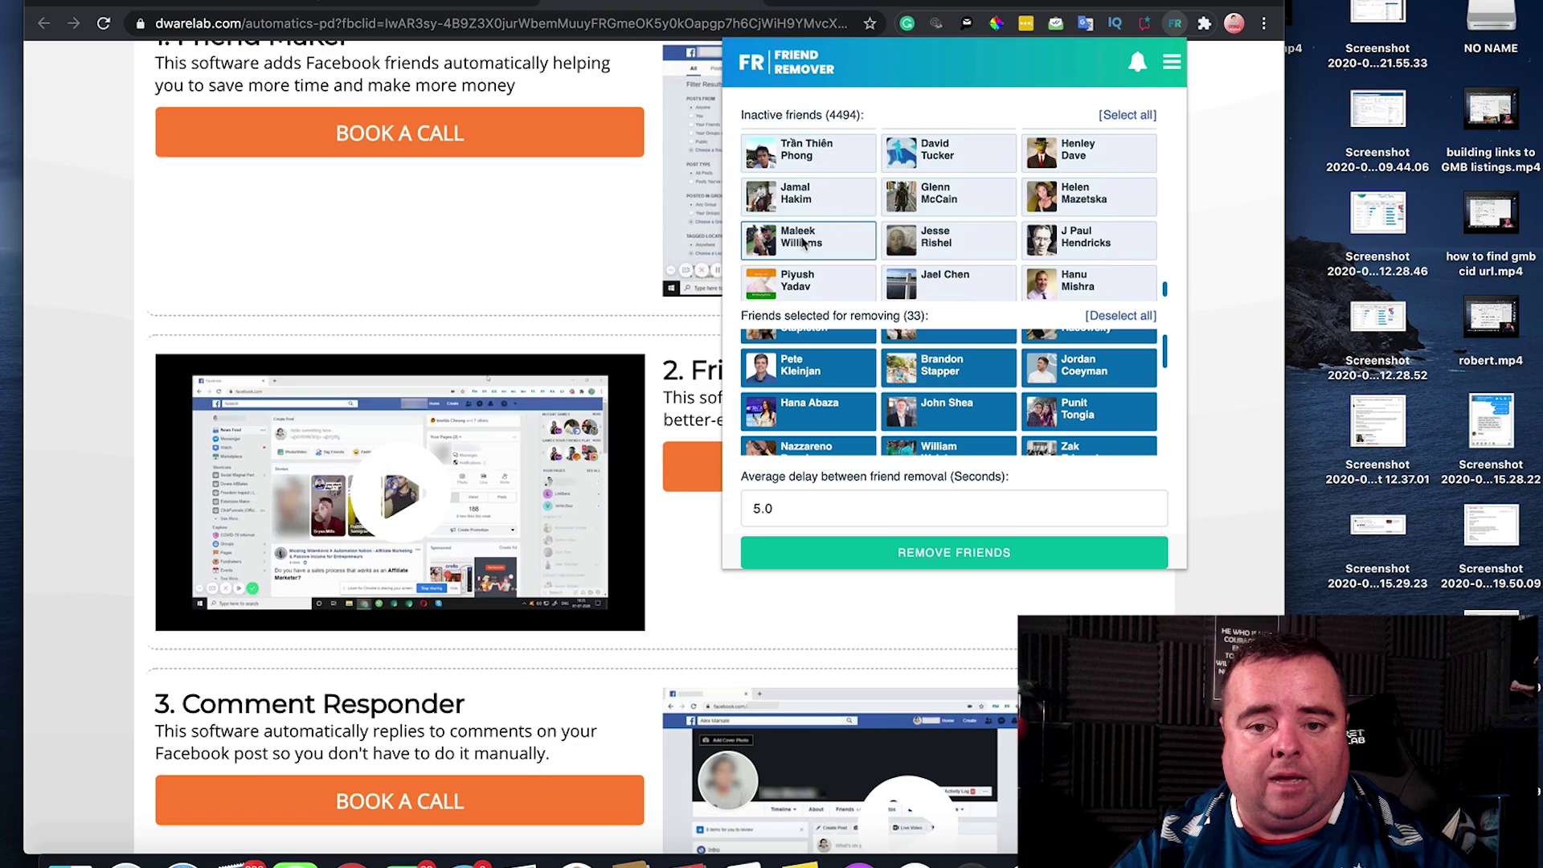
# Step: Select the currently visible inactive friends in the popup for removal
pyautogui.click(800, 241)
pyautogui.click(804, 280)
pyautogui.click(956, 285)
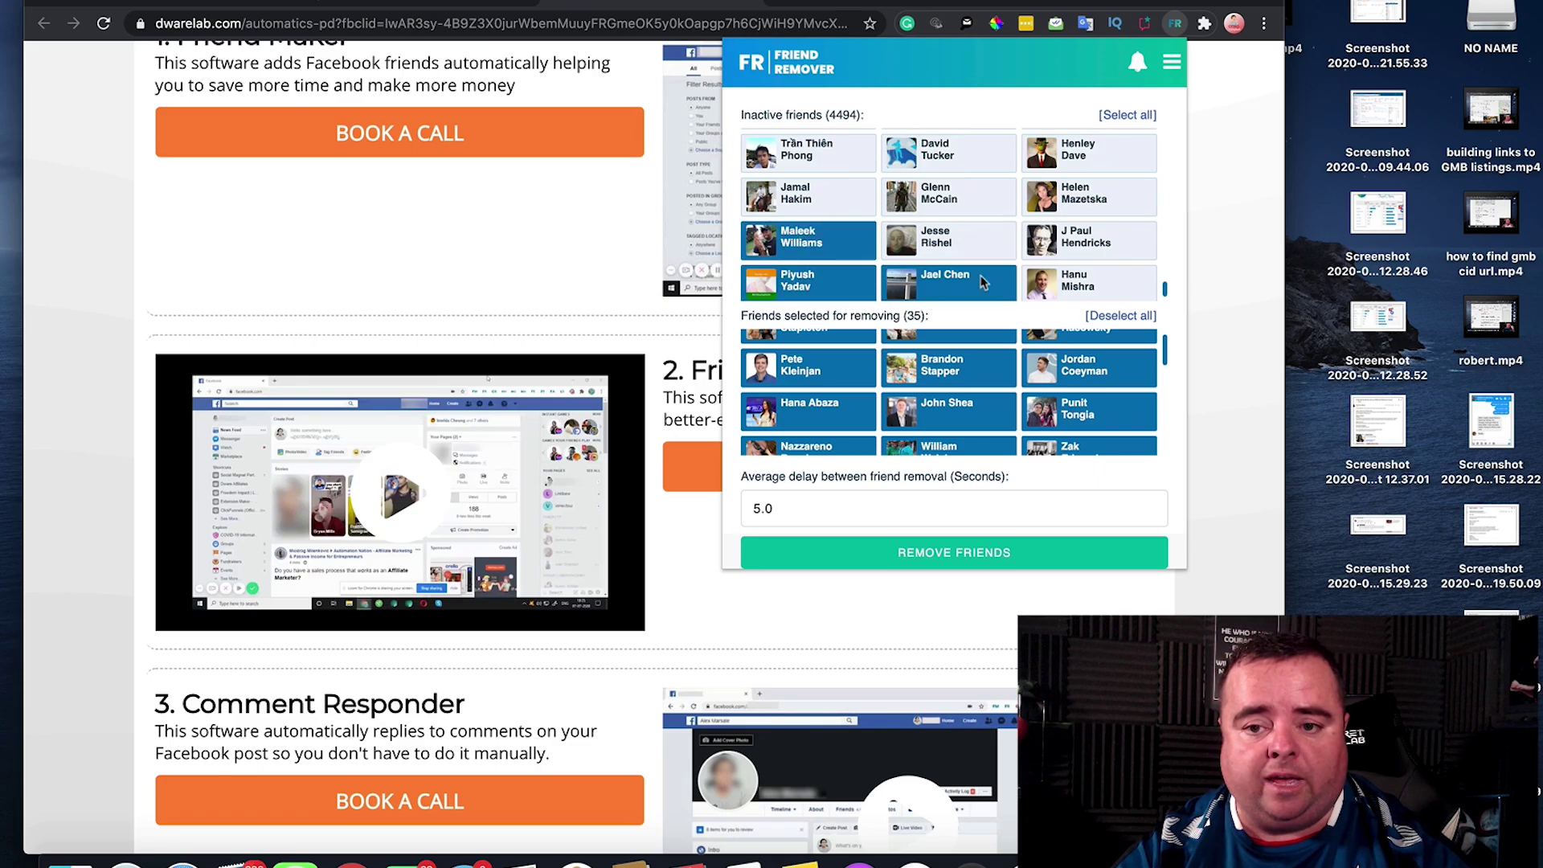
pyautogui.click(1089, 285)
pyautogui.click(1098, 253)
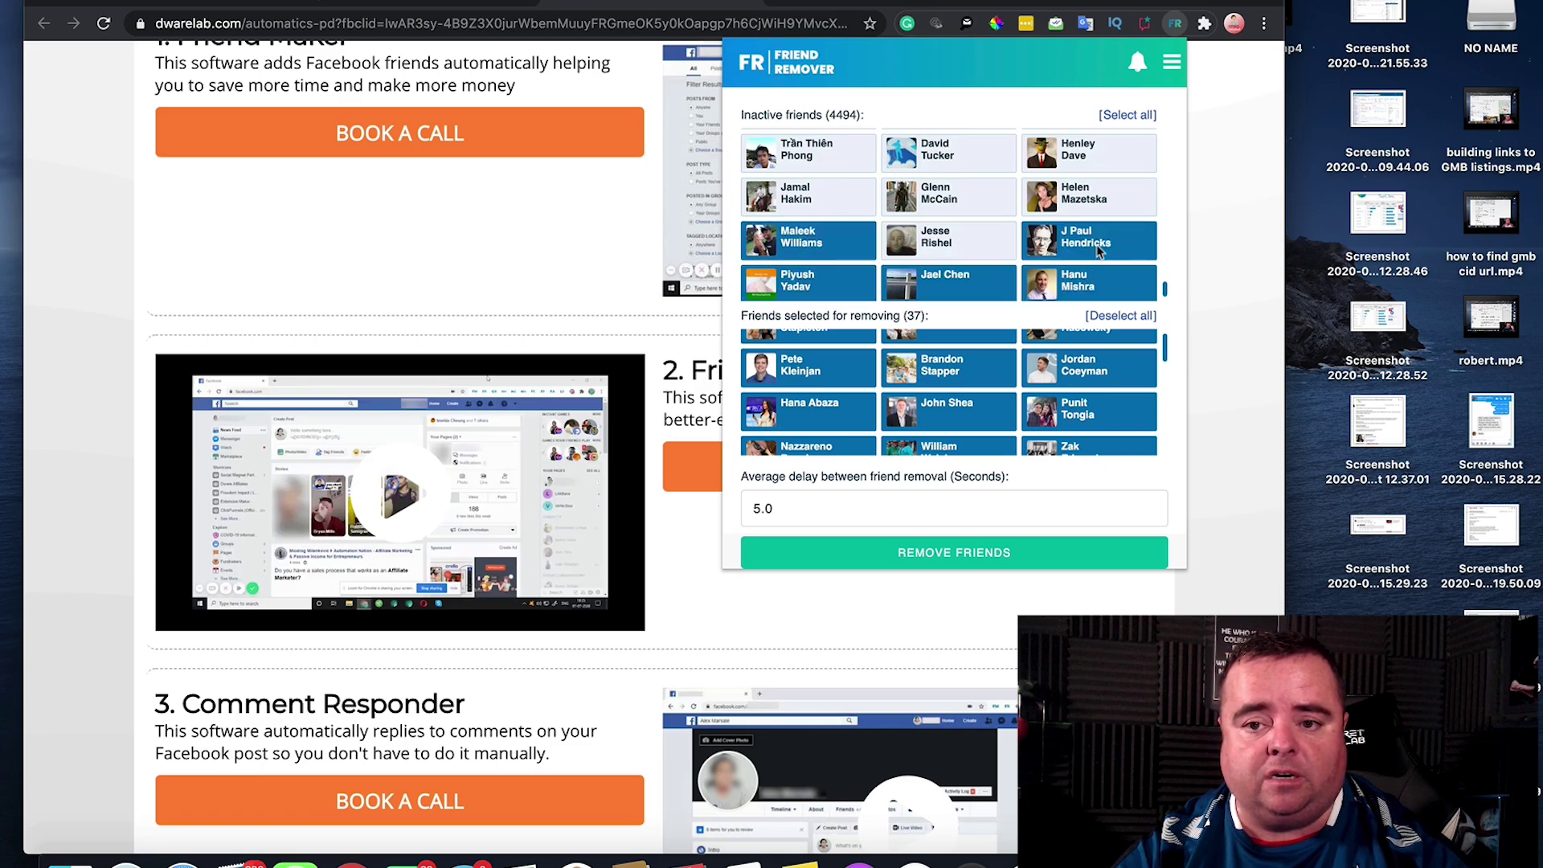
pyautogui.click(961, 211)
pyautogui.click(823, 209)
pyautogui.click(821, 165)
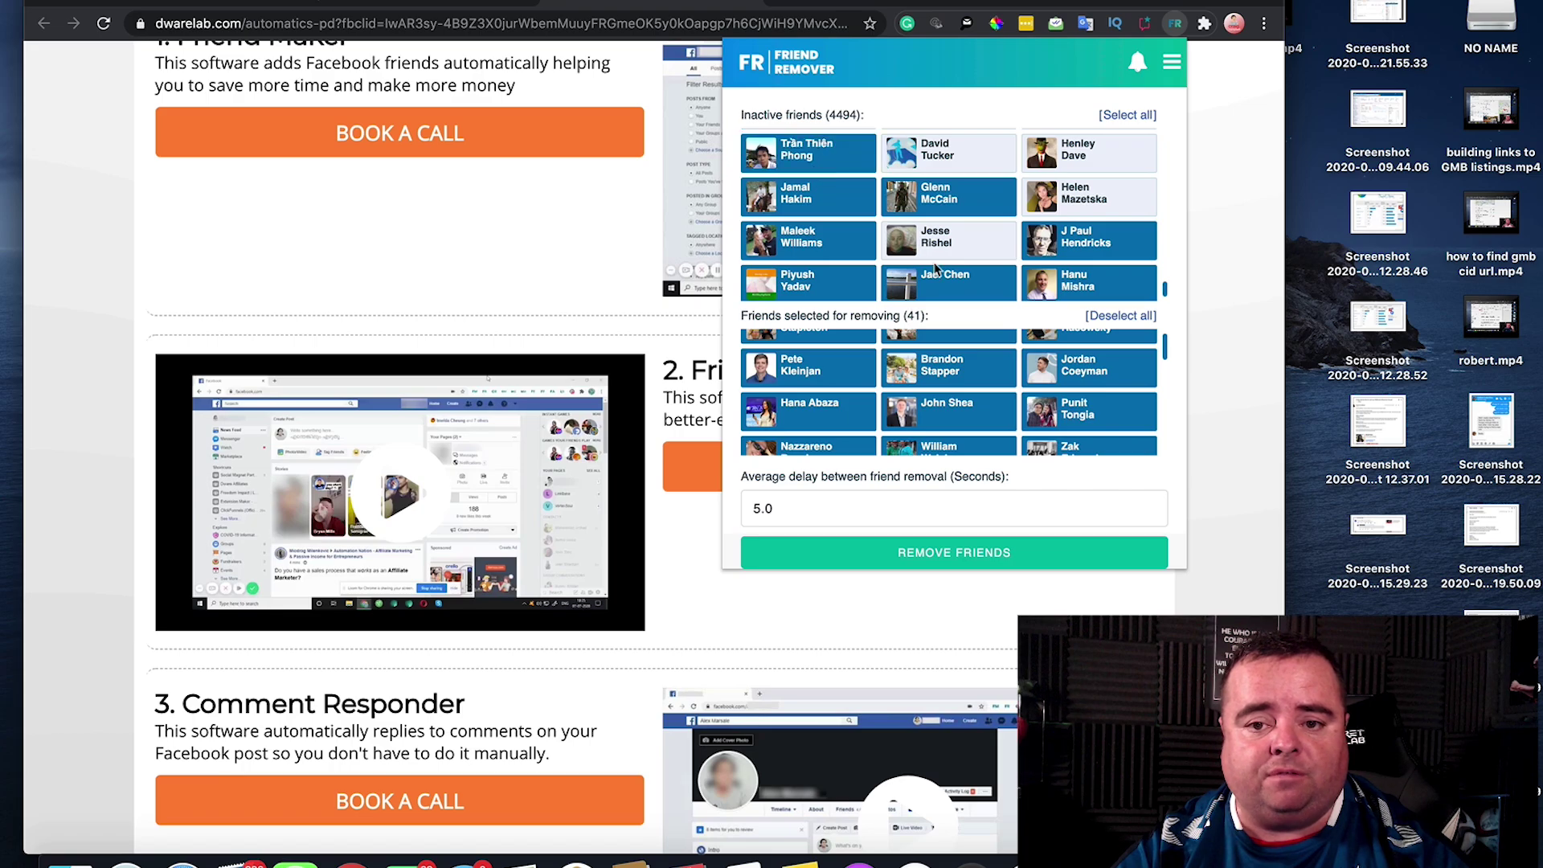
pyautogui.click(958, 237)
# Step: Scroll further down the Inactive friends list and select the newly shown friends
pyautogui.scroll(-3, 1167, 299)
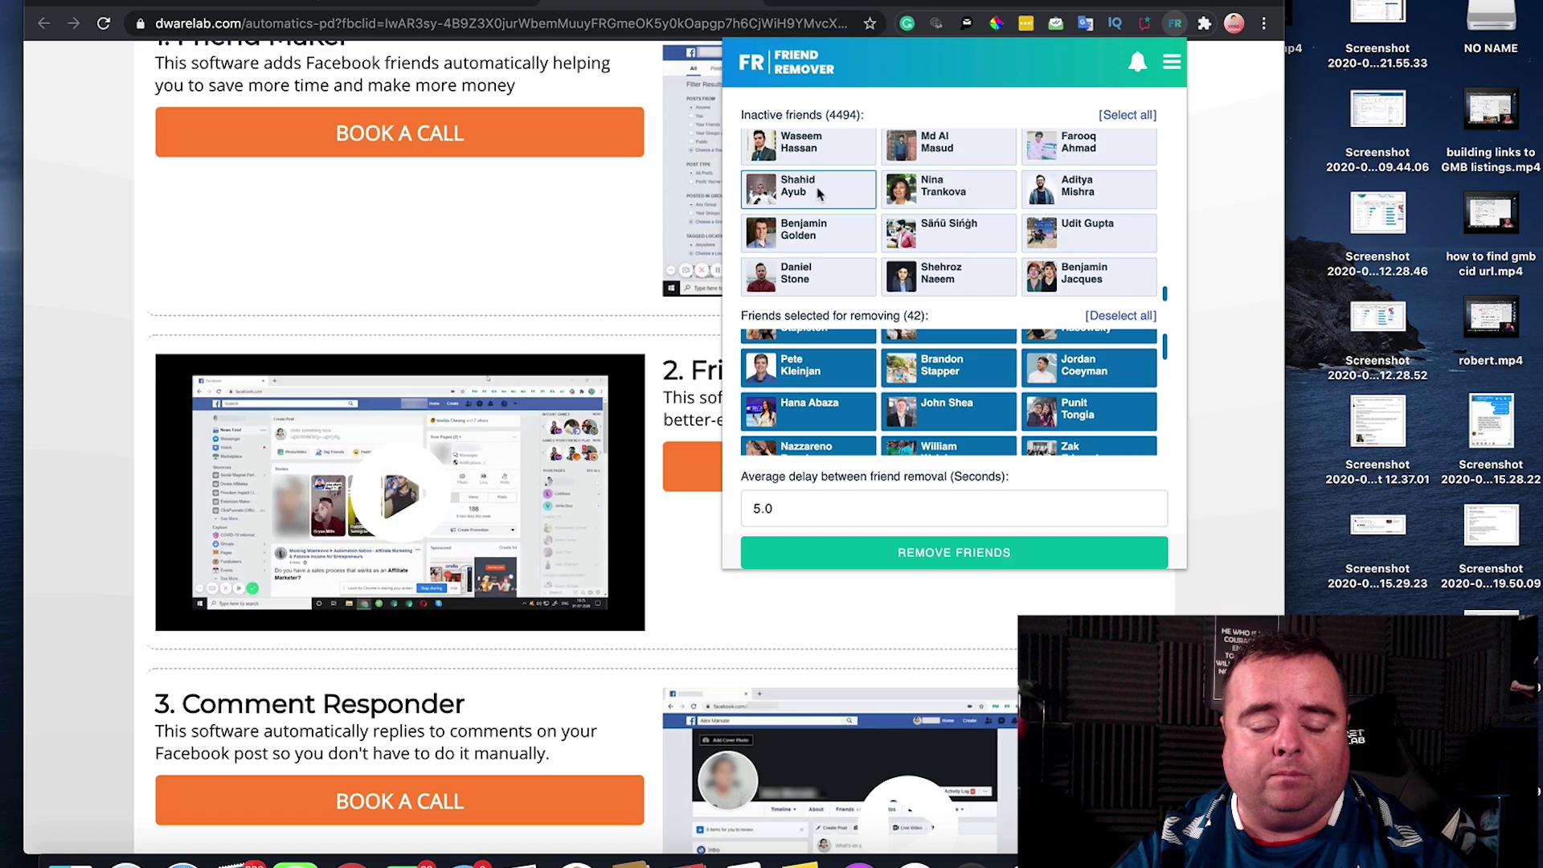
pyautogui.click(818, 193)
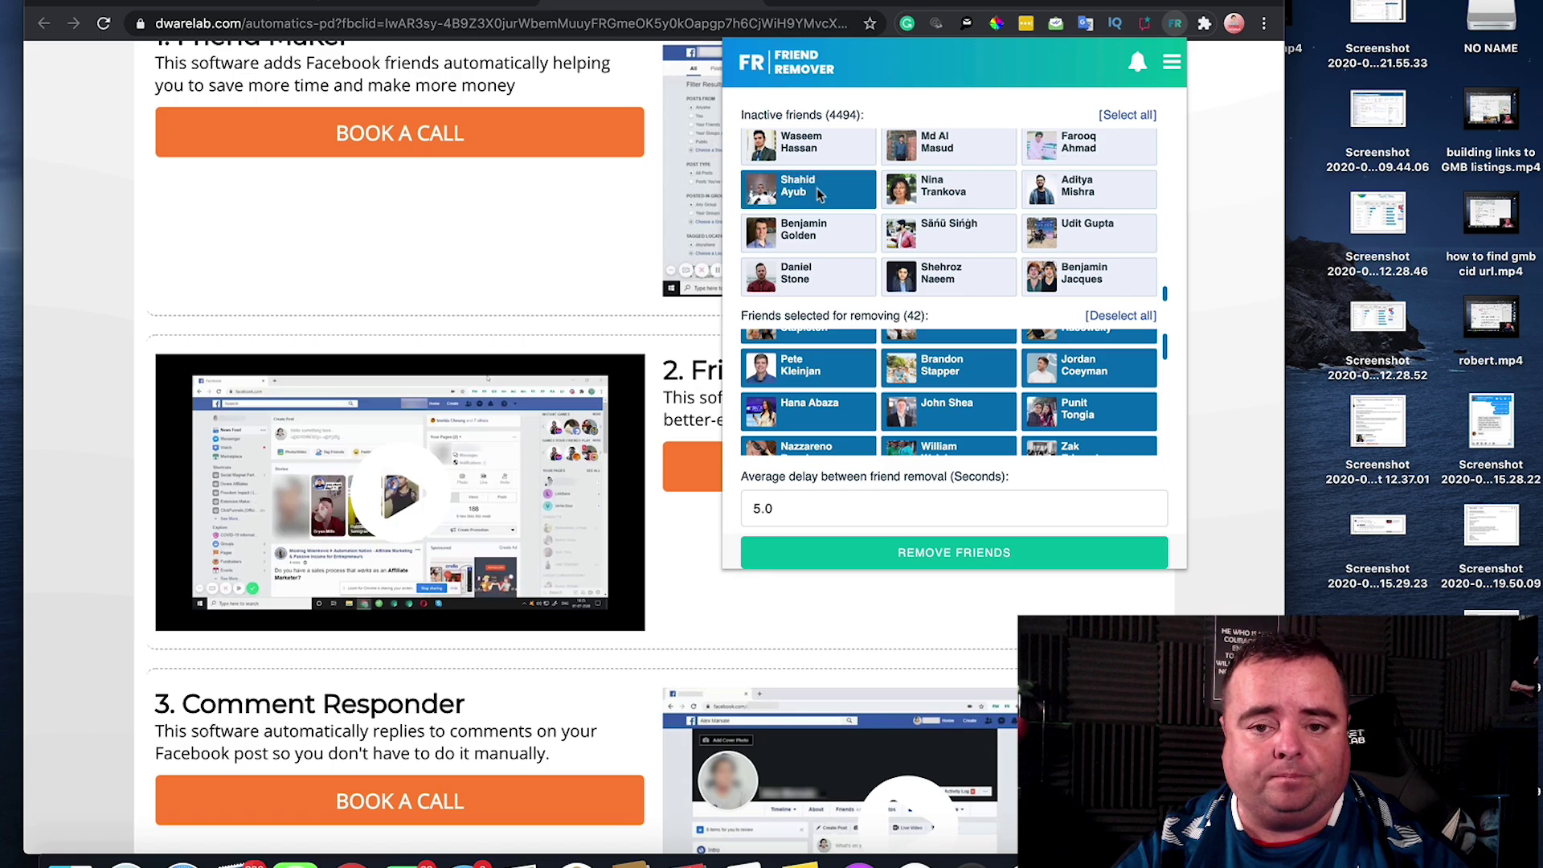
pyautogui.click(945, 282)
pyautogui.click(1102, 281)
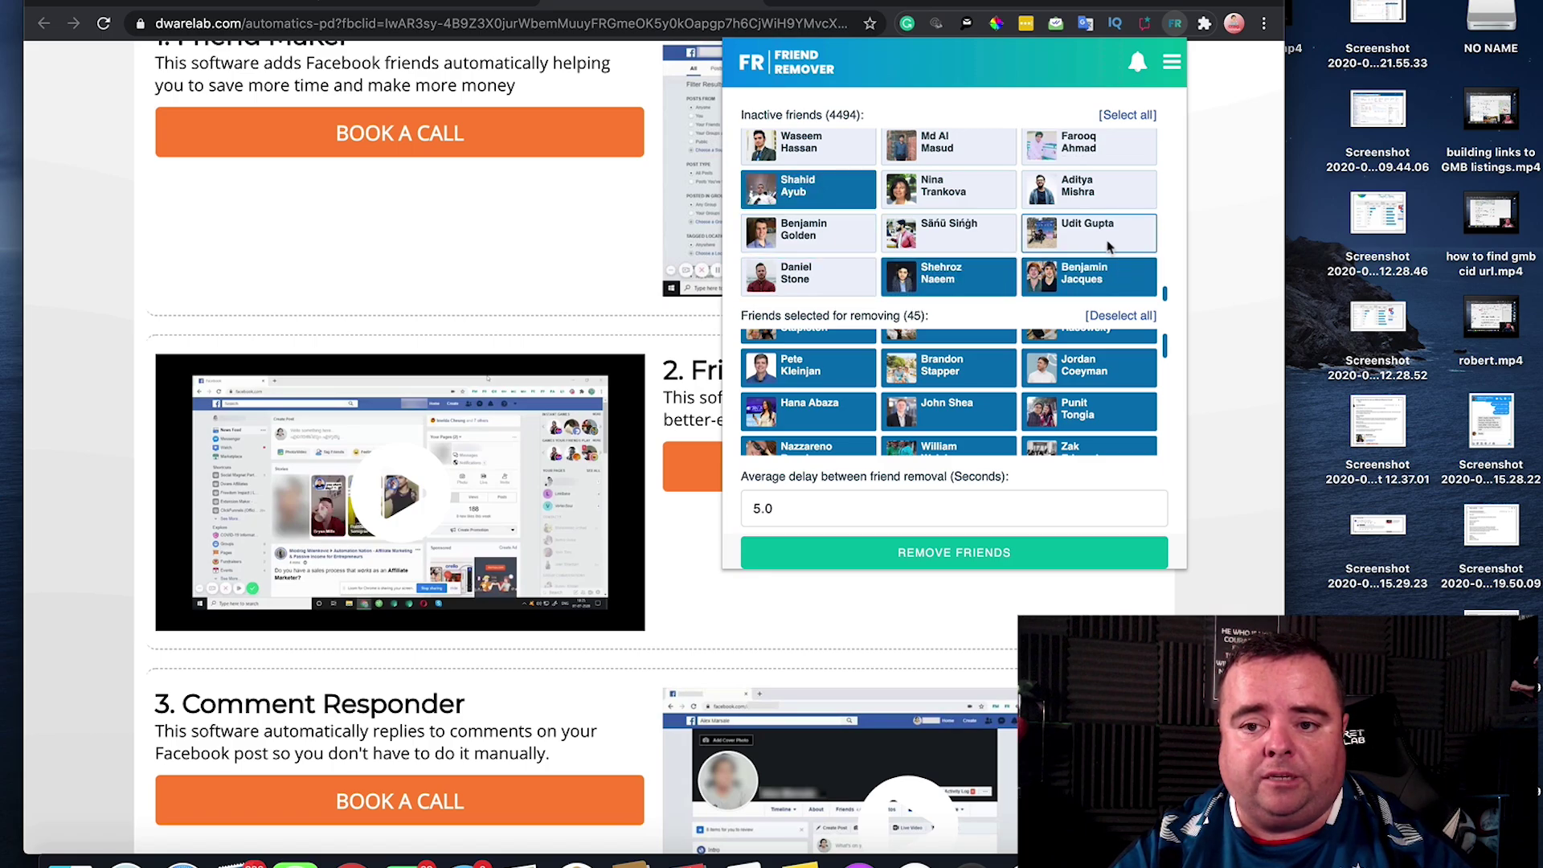
pyautogui.click(1113, 186)
pyautogui.click(1096, 151)
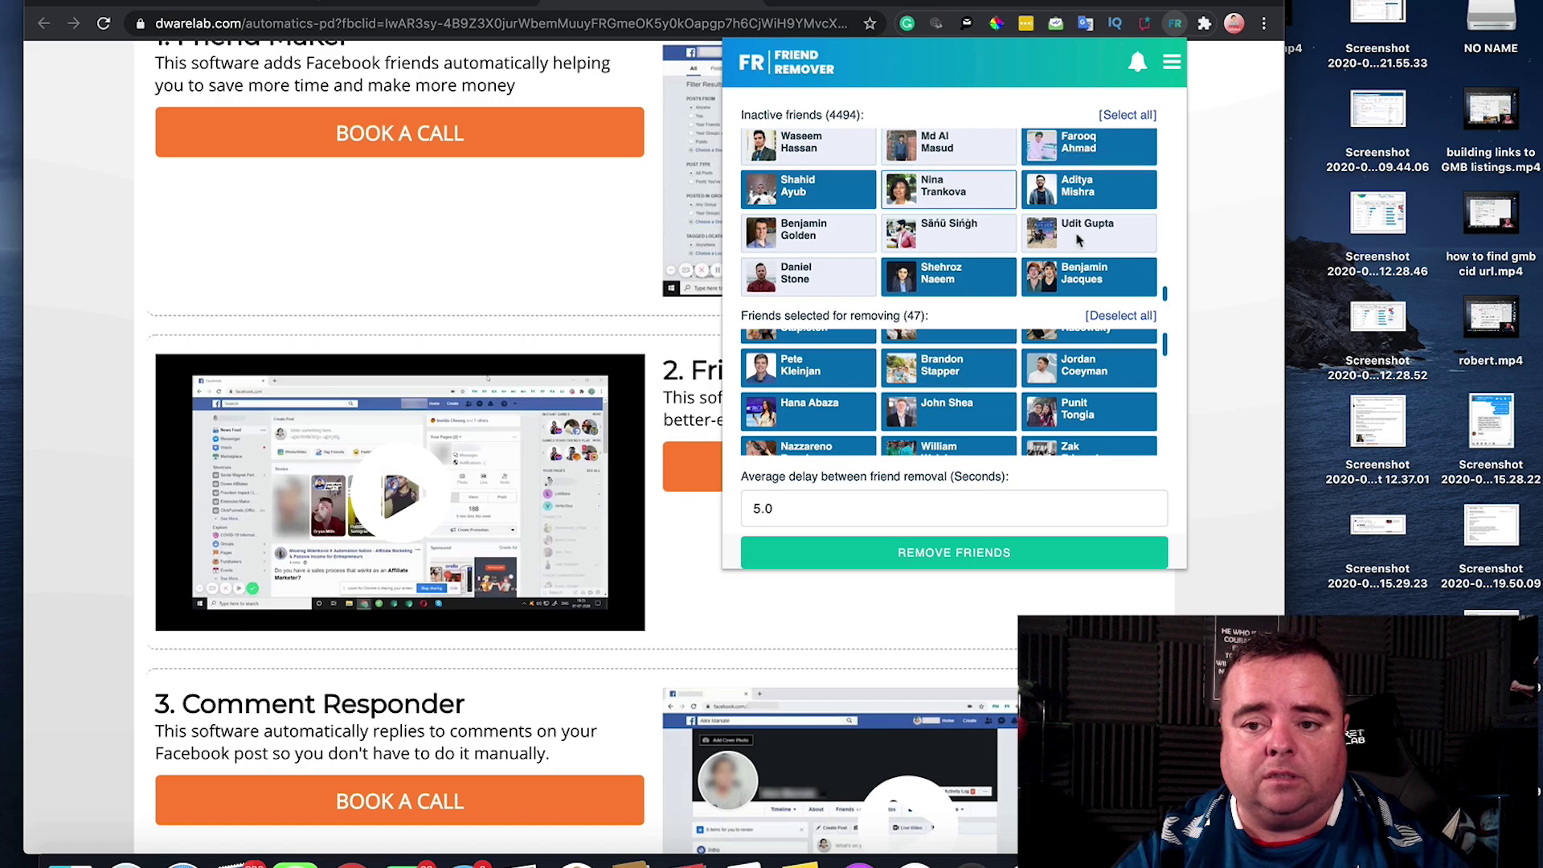
pyautogui.moveTo(1165, 294); pyautogui.dragTo(1167, 270)
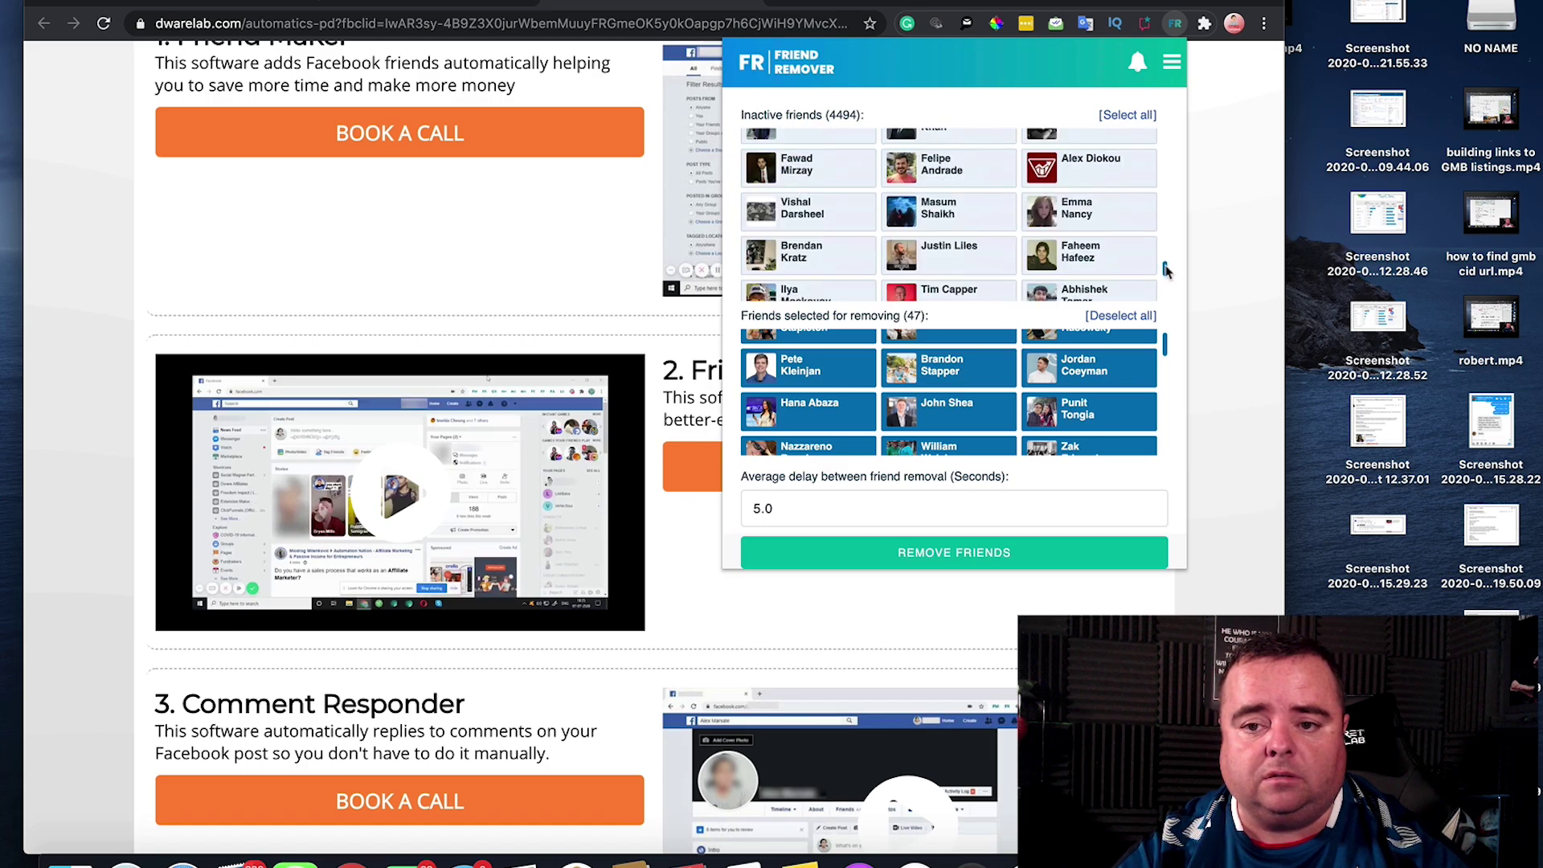
pyautogui.click(941, 249)
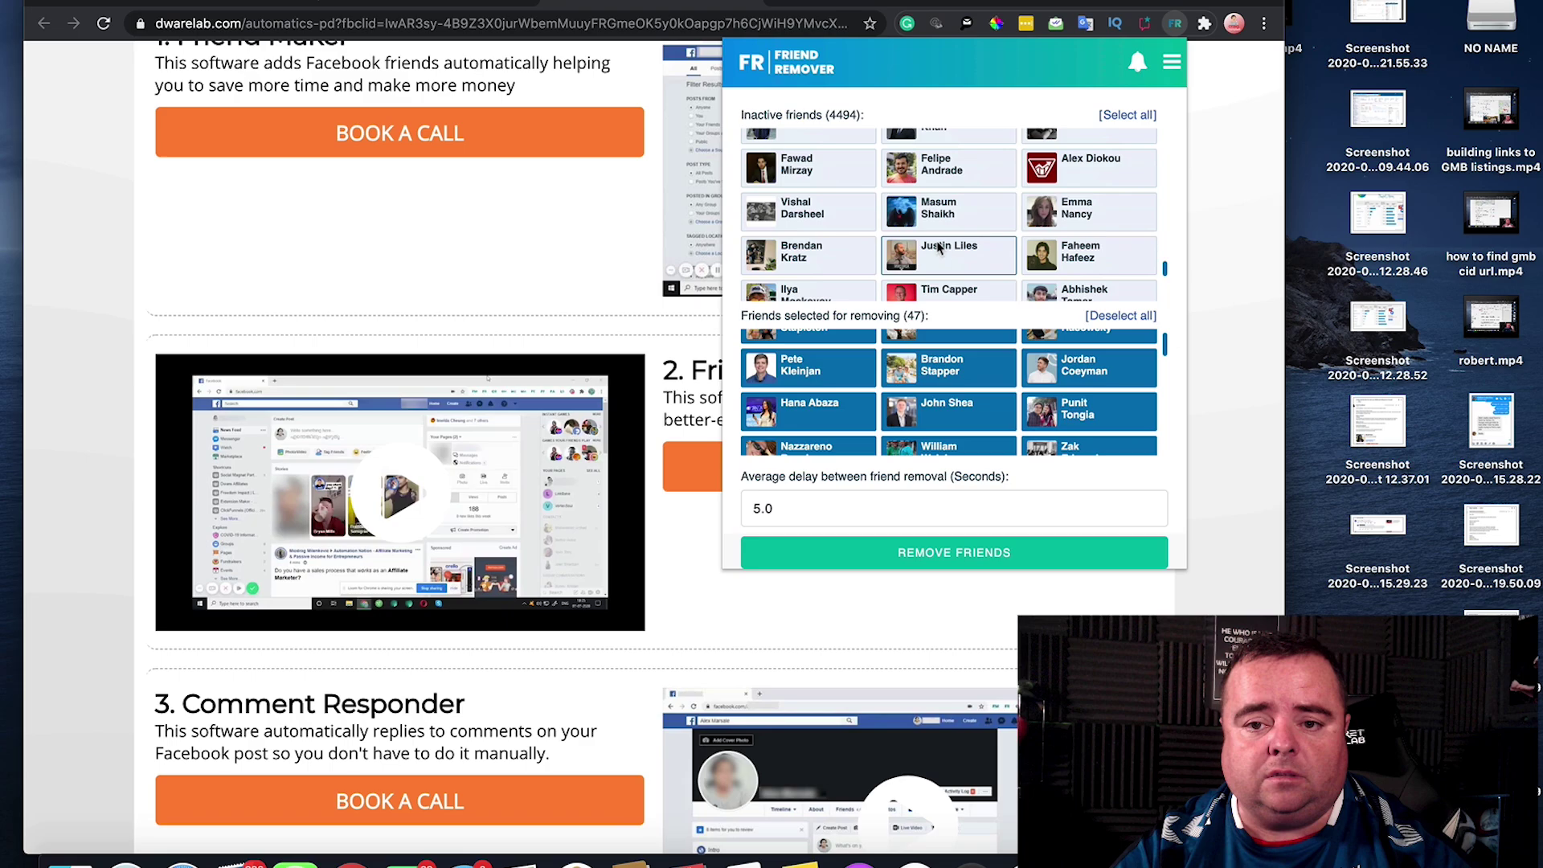
pyautogui.click(824, 253)
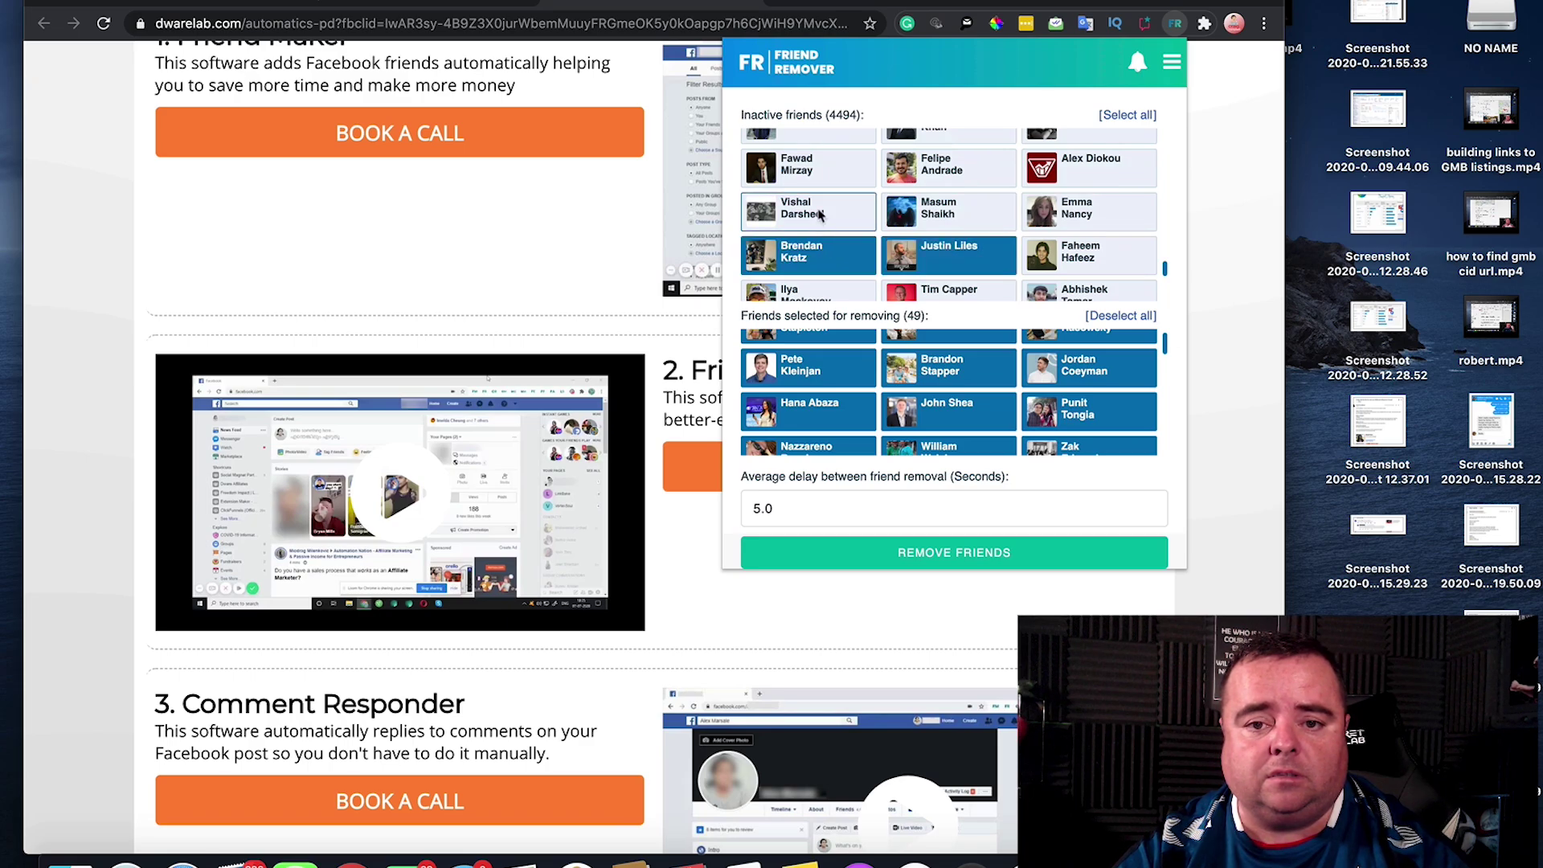
pyautogui.click(821, 215)
pyautogui.click(821, 175)
pyautogui.click(924, 177)
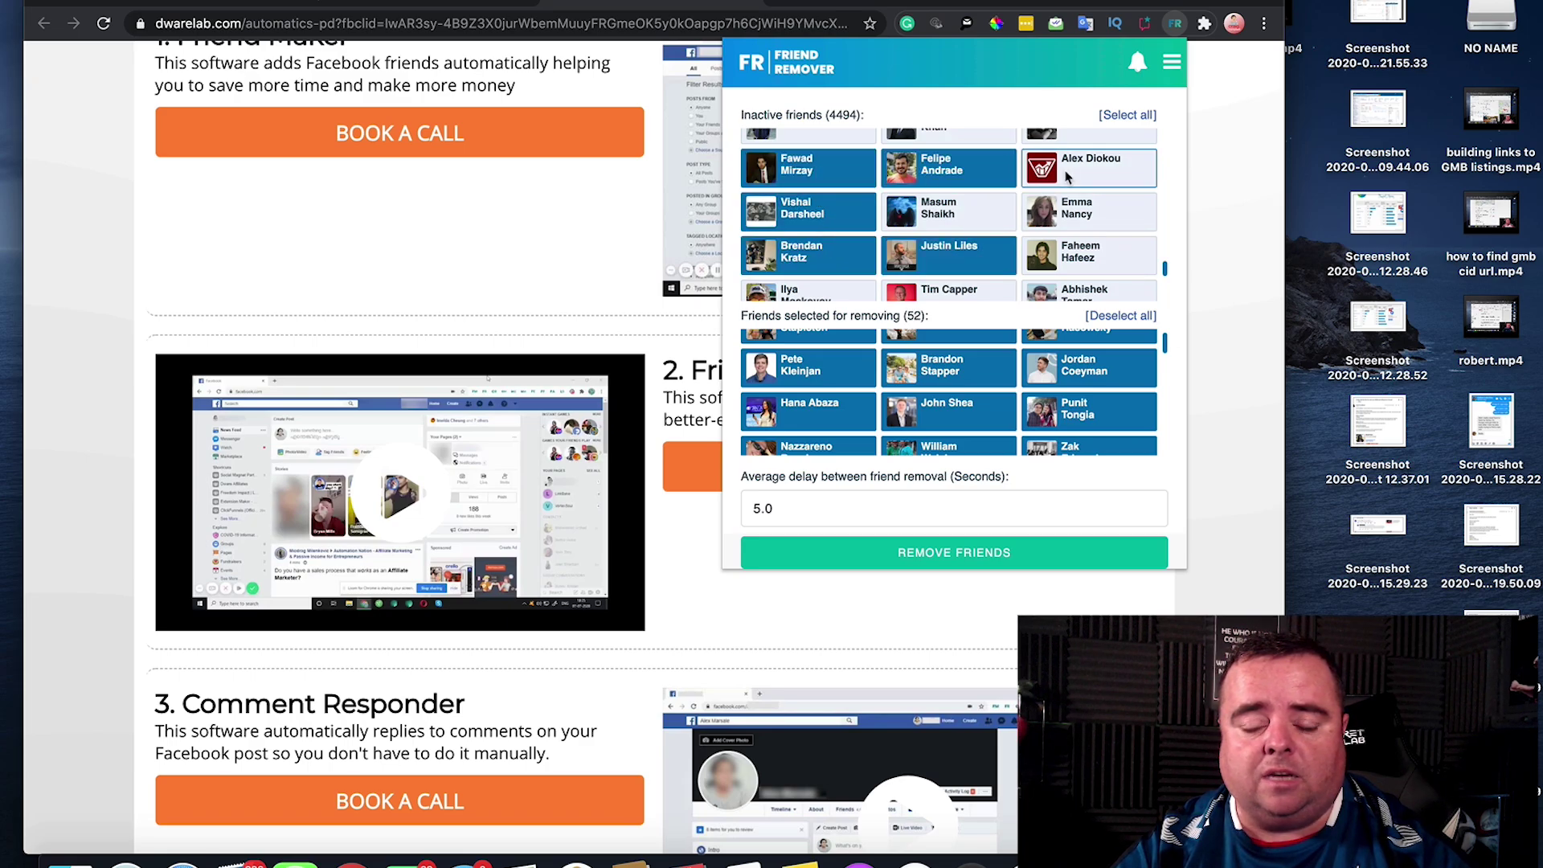
pyautogui.click(1087, 176)
pyautogui.click(1097, 263)
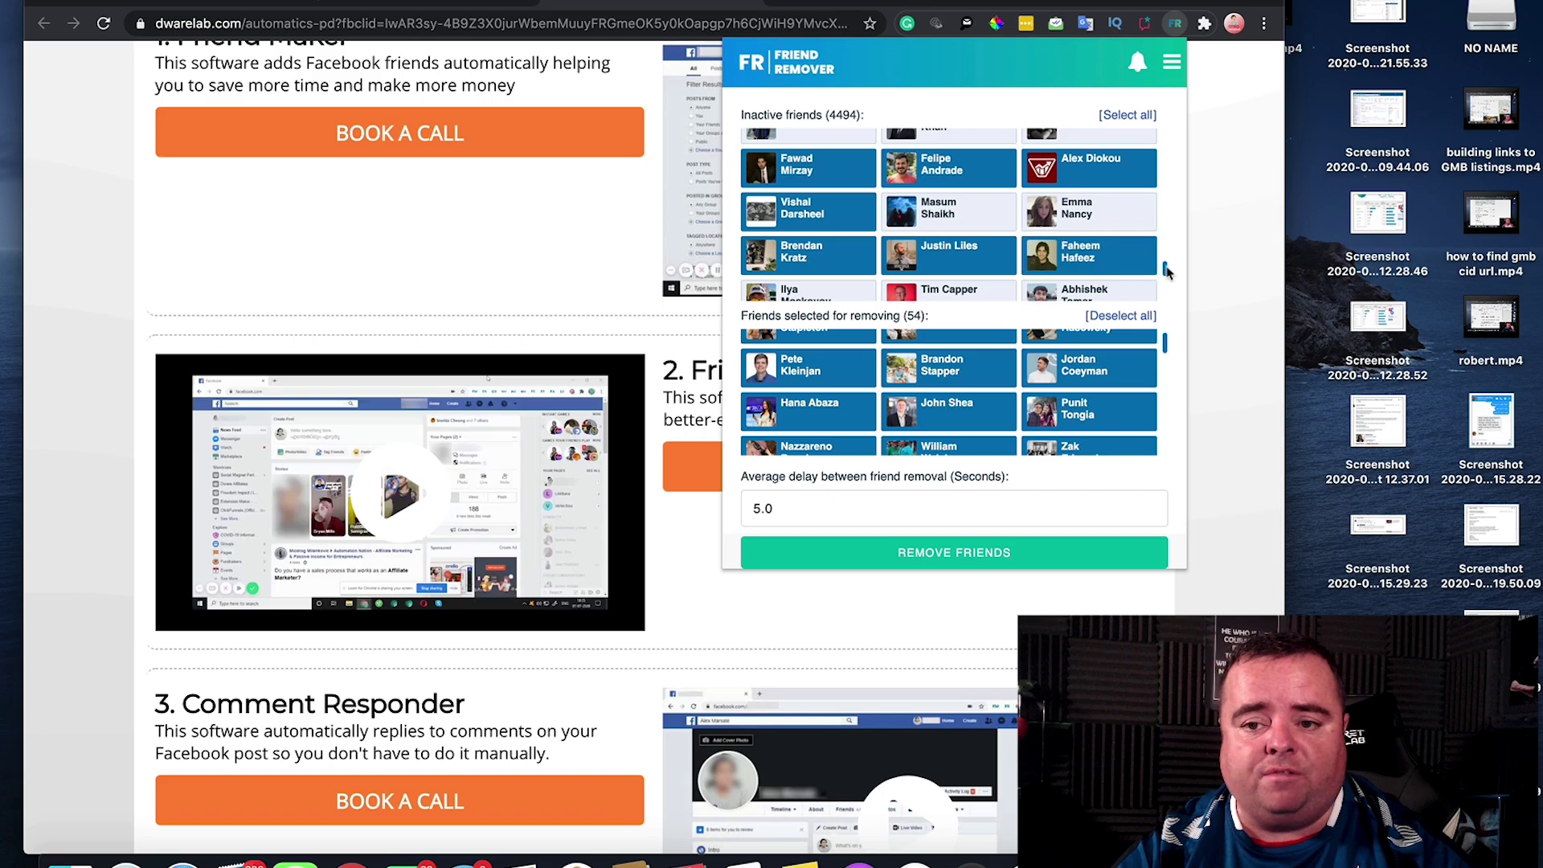
# Step: Scroll down again and select the next grid of inactive friends, reaching 65 selected
pyautogui.scroll(-3, 1165, 281)
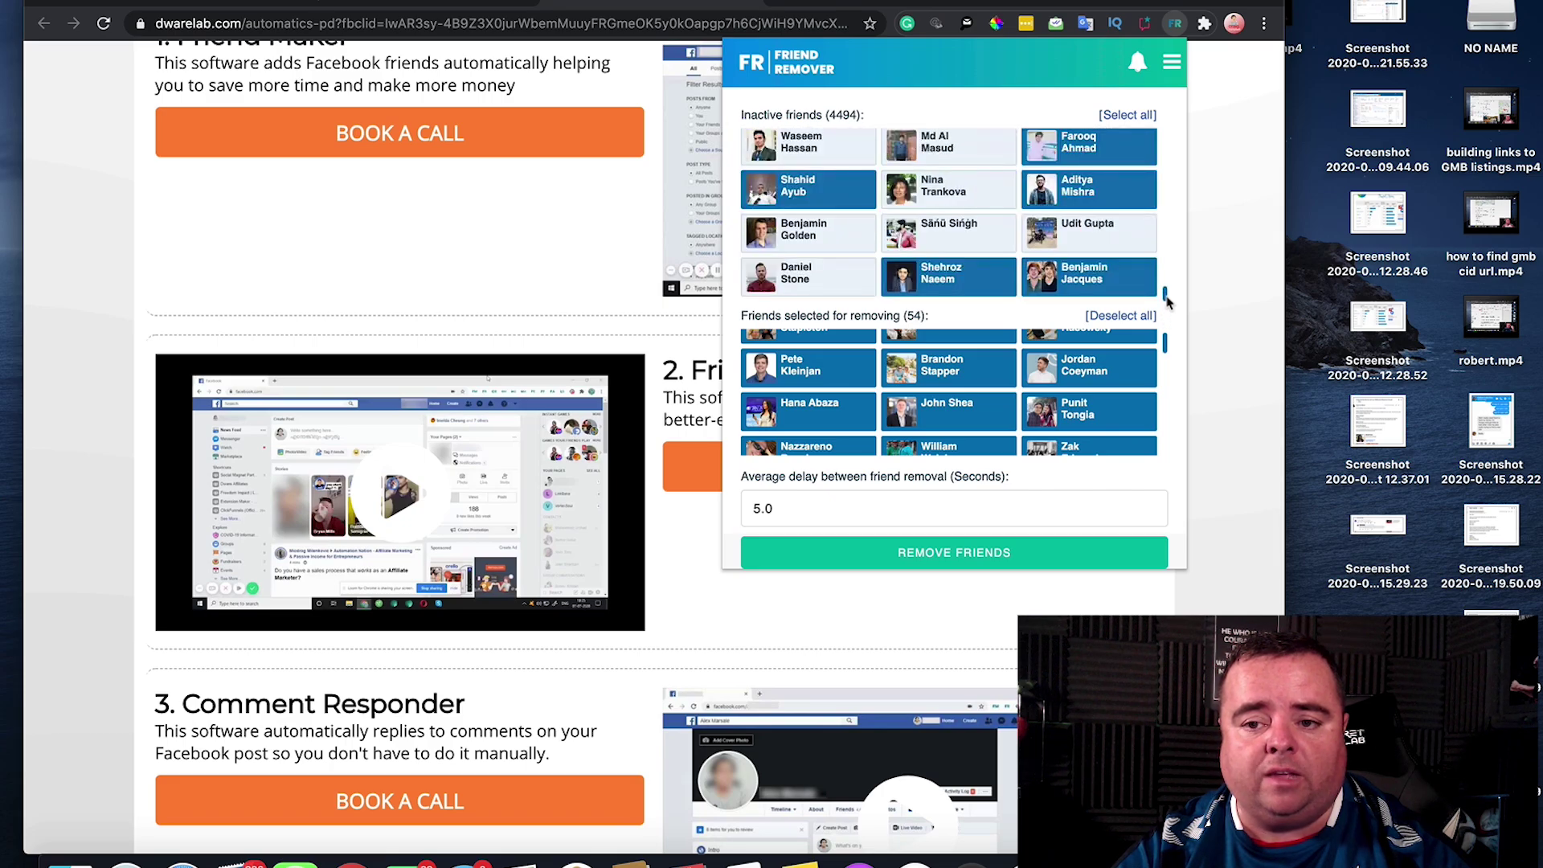
pyautogui.scroll(-5, 1164, 273)
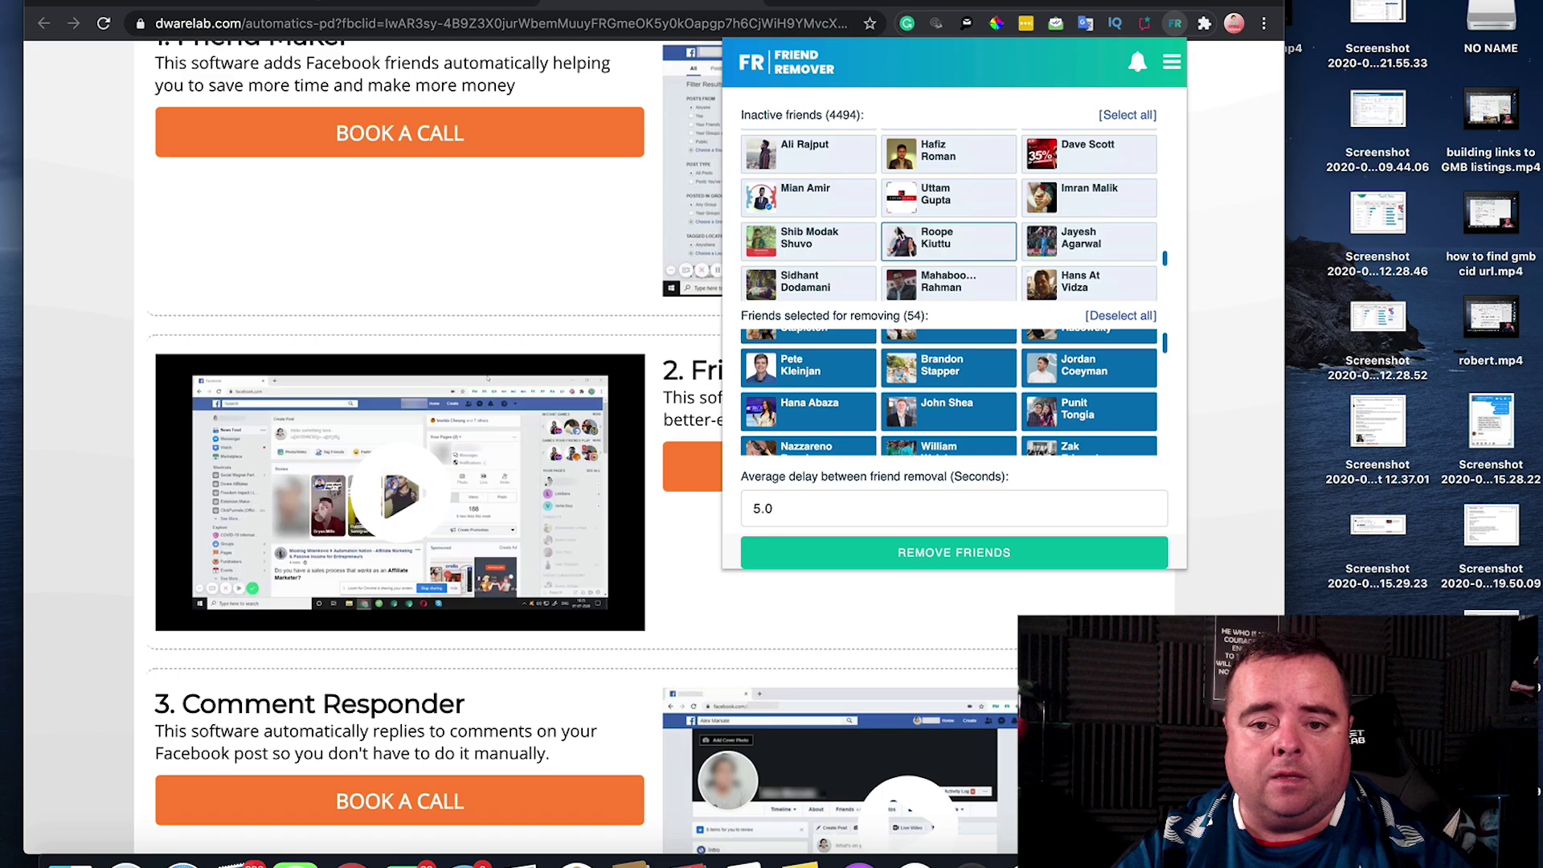
pyautogui.click(1103, 152)
pyautogui.click(1104, 205)
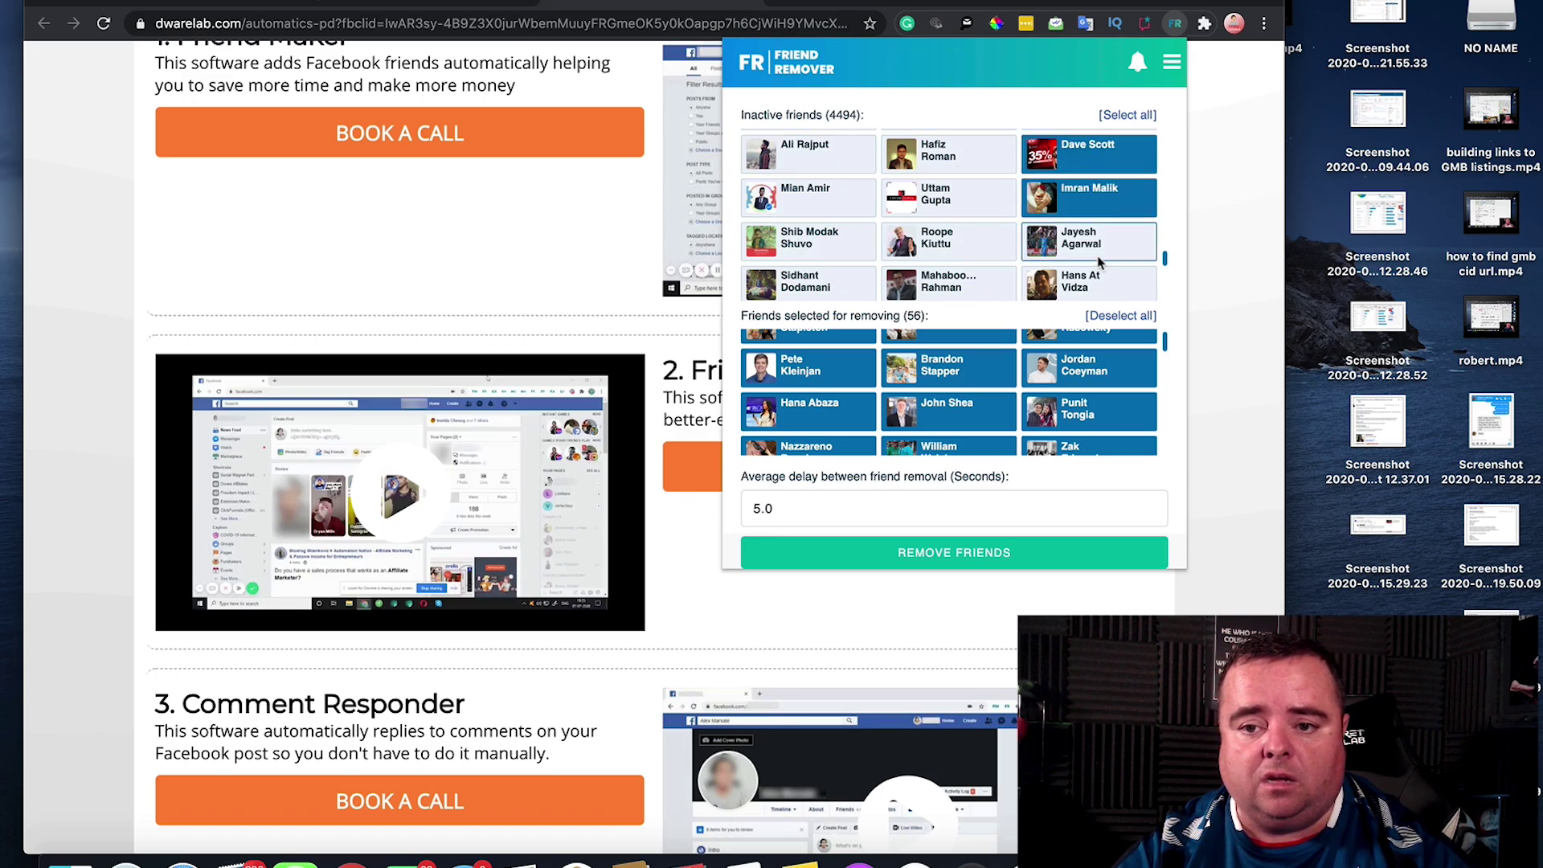
pyautogui.click(1101, 249)
pyautogui.click(1097, 287)
pyautogui.click(987, 286)
pyautogui.click(977, 255)
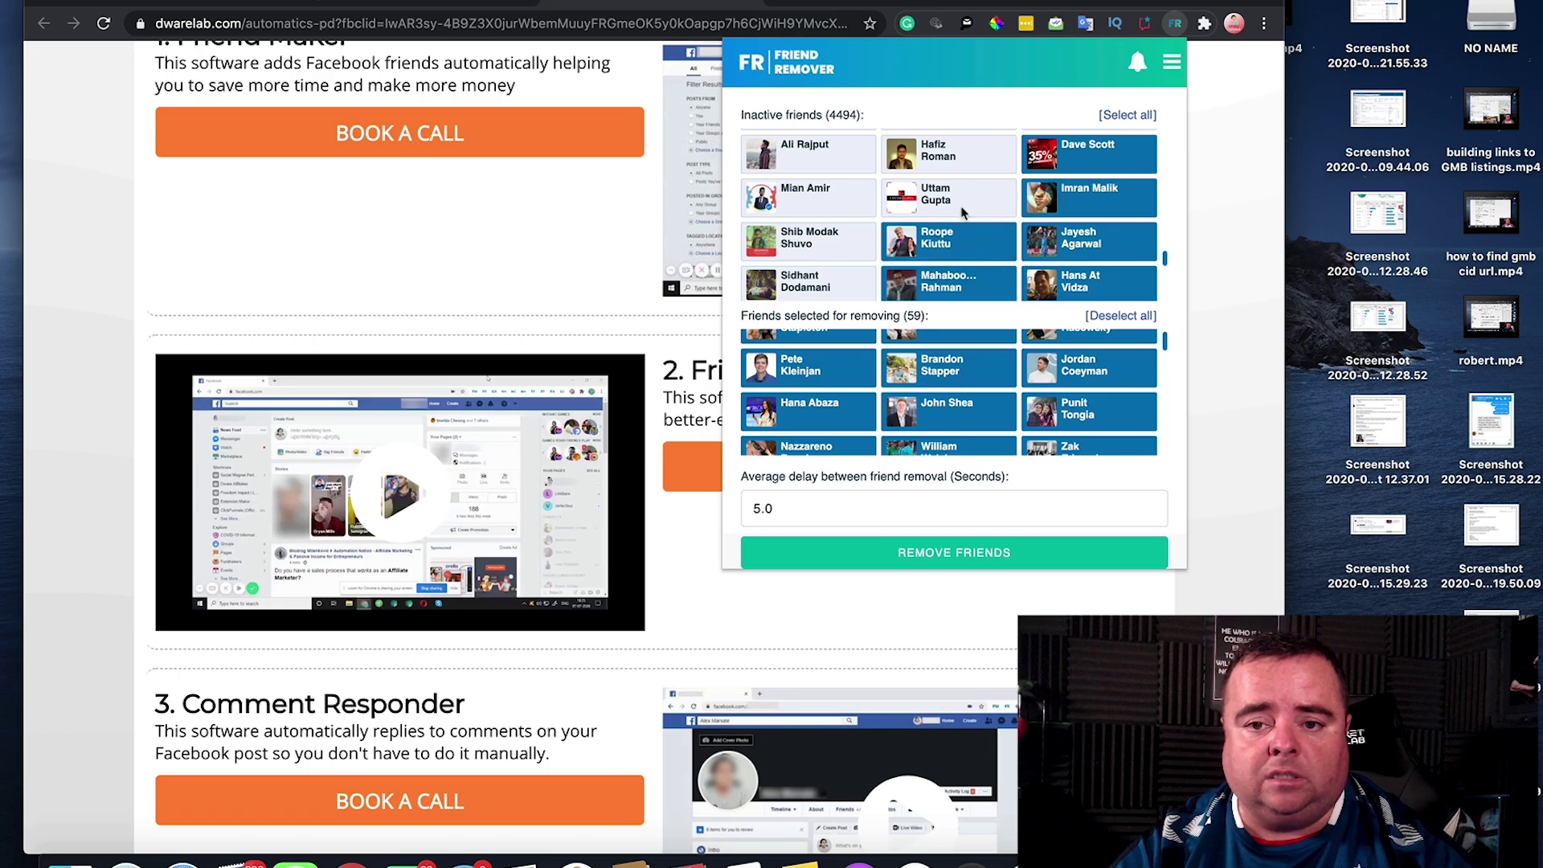
pyautogui.click(961, 195)
pyautogui.click(960, 154)
pyautogui.click(844, 157)
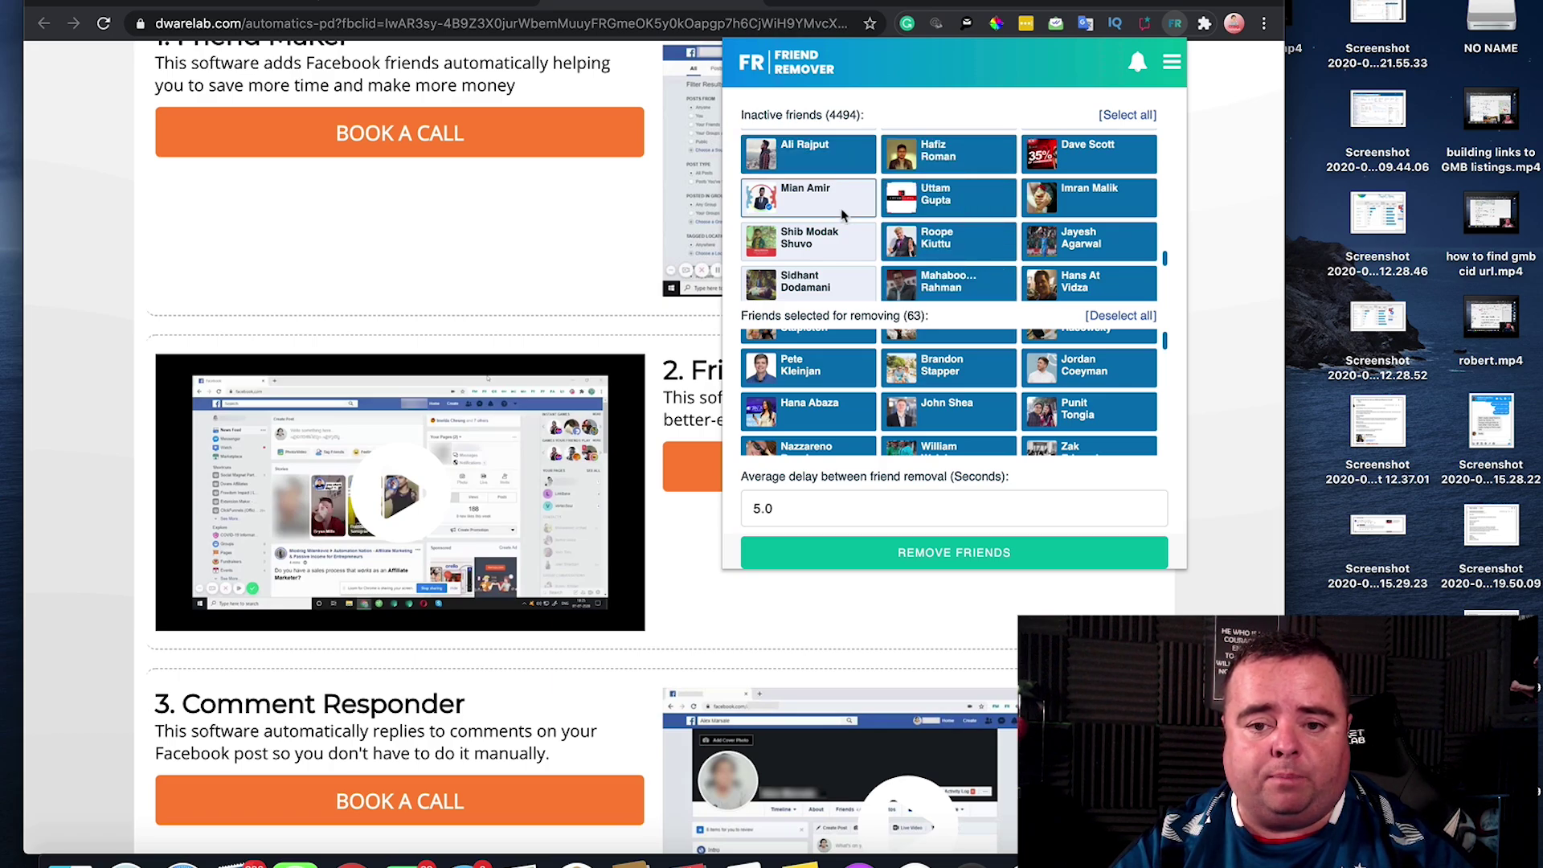
pyautogui.click(842, 201)
pyautogui.click(841, 245)
pyautogui.click(842, 273)
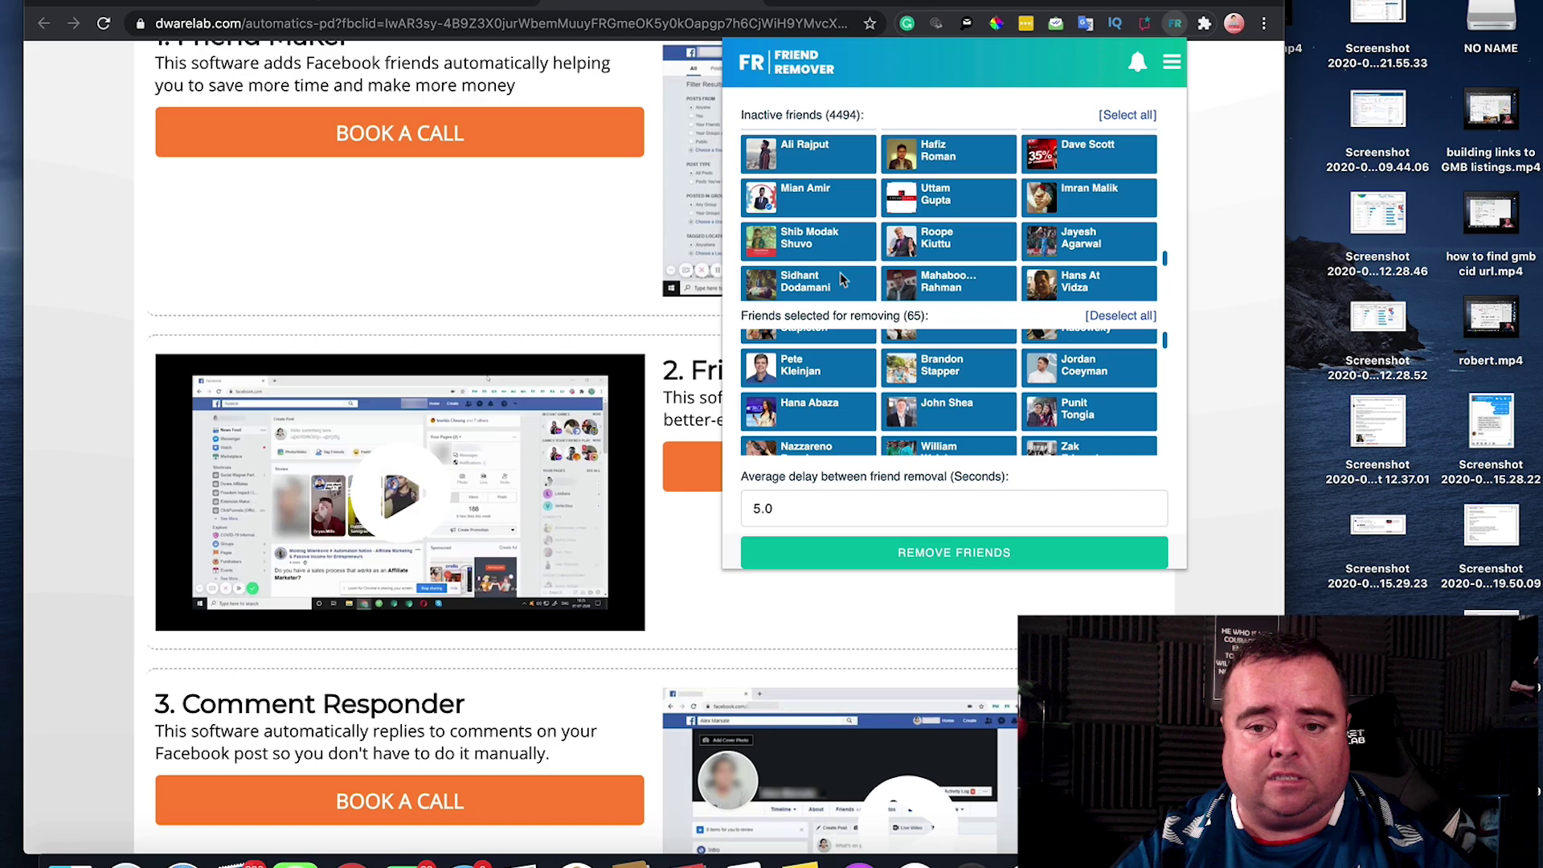
# Step: Start unfriending the selected friends with Remove Friends, reaching 8 removed and 58 remaining
pyautogui.click(960, 552)
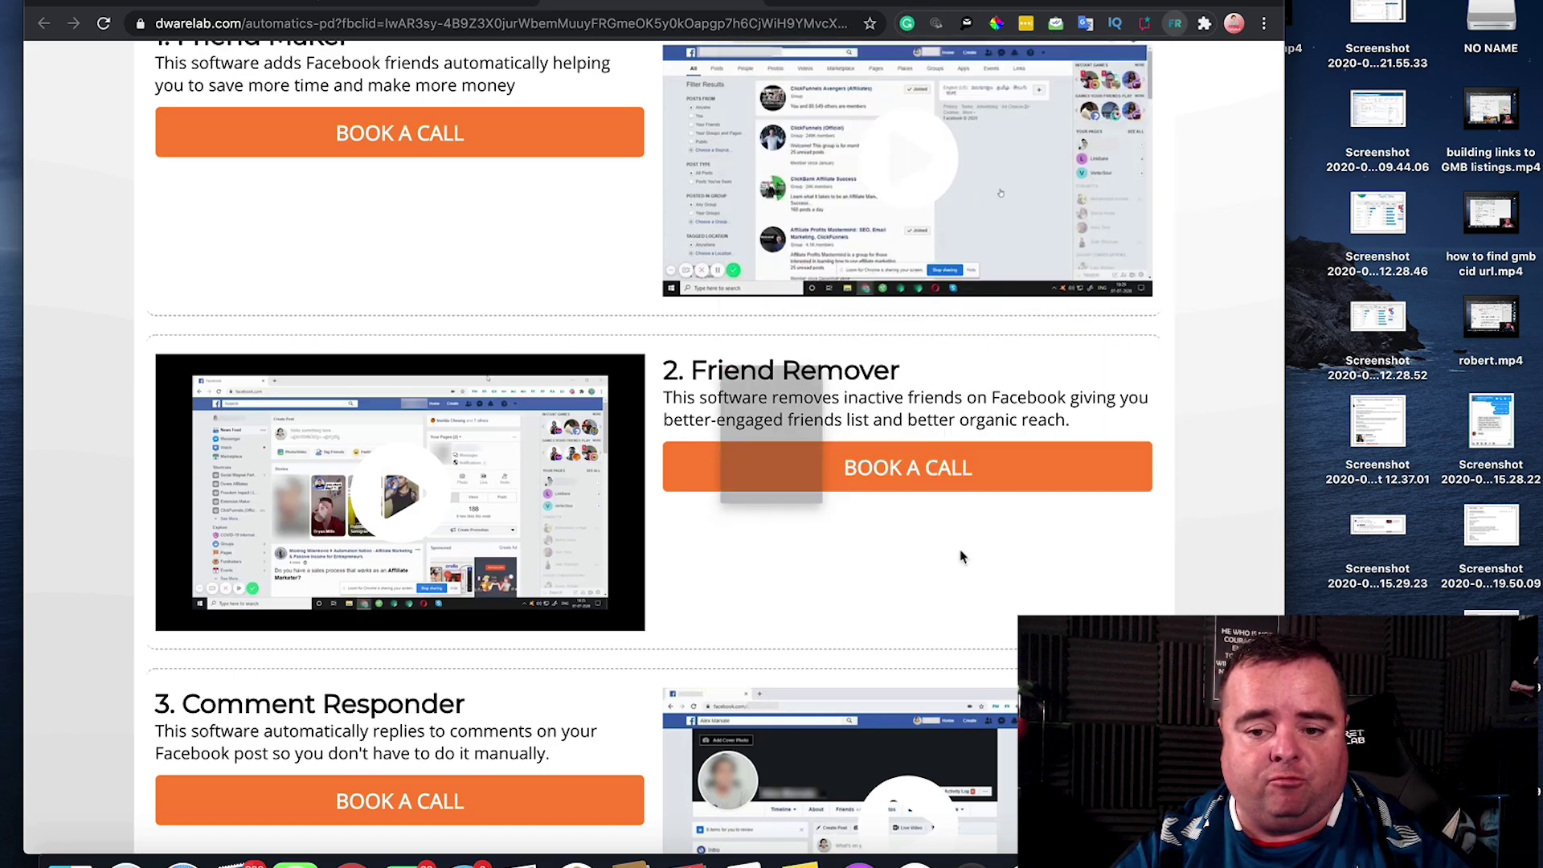